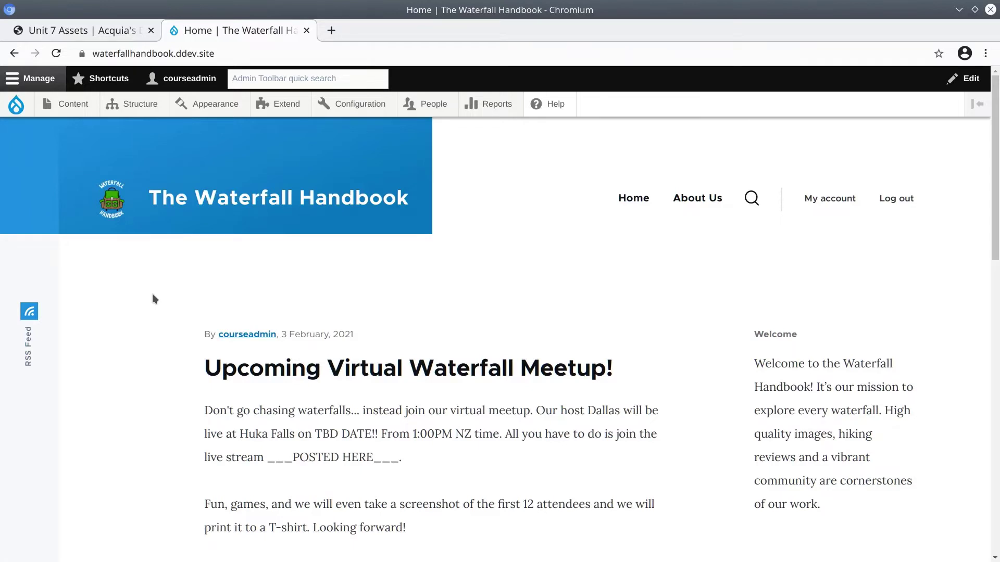
Open Structure > Block layout in a new browser tab and switch to it.
{"action": "mouse_move", "coordinate": [135, 103]}
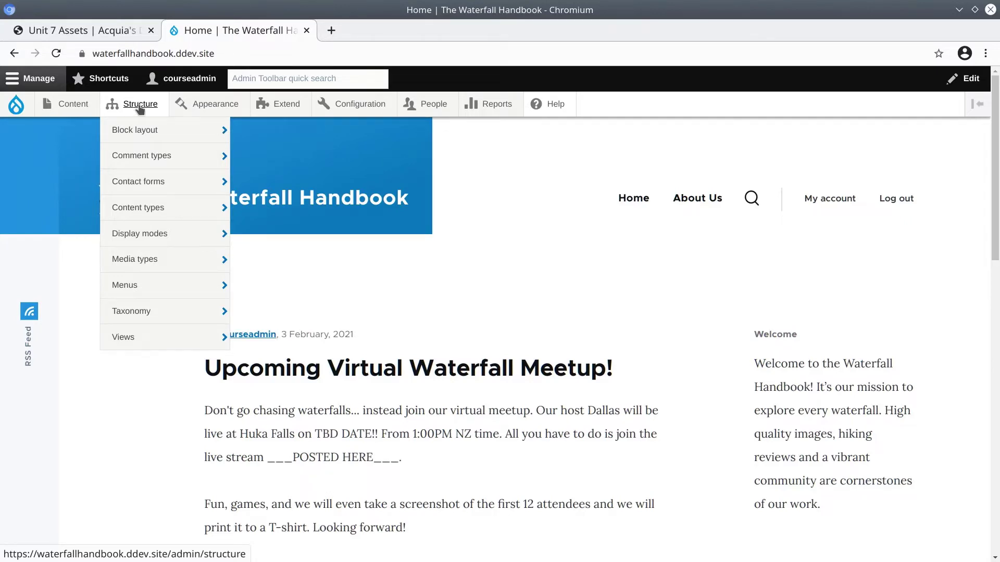
{"action": "right_click", "coordinate": [136, 135]}
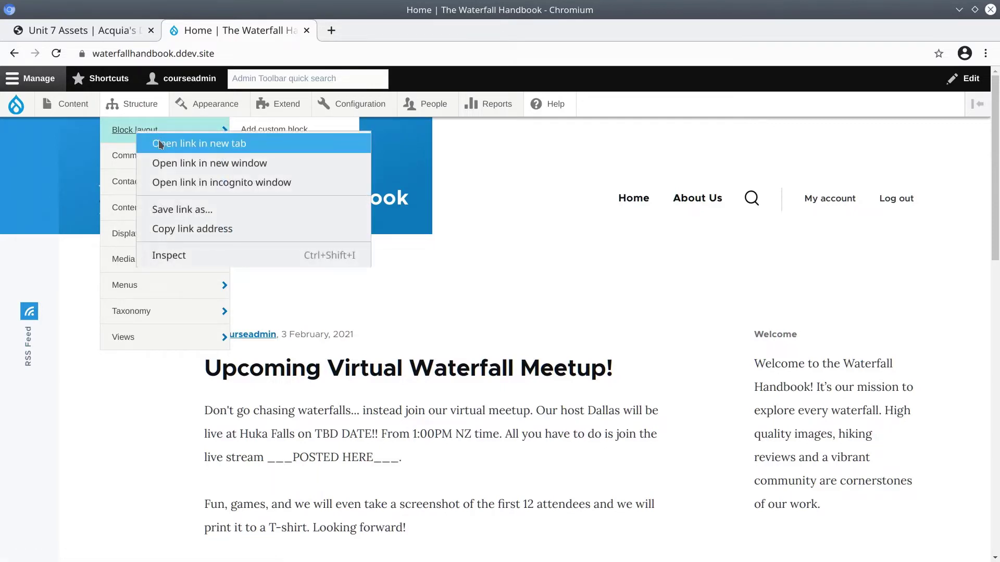
{"action": "left_click", "coordinate": [159, 142]}
{"action": "left_click", "coordinate": [343, 30]}
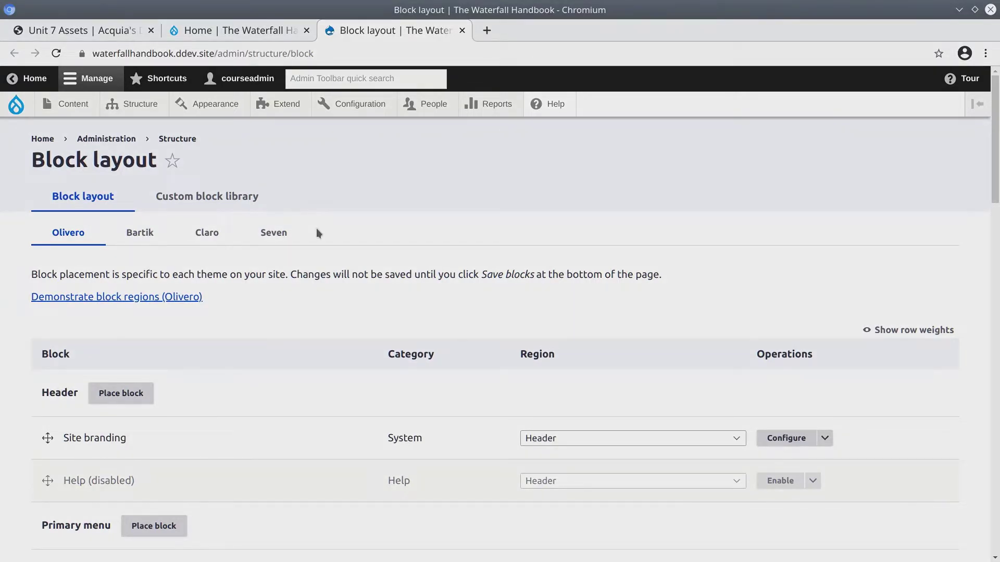
{"action": "scroll", "coordinate": [230, 471], "scroll_direction": "down", "scroll_amount": 9}
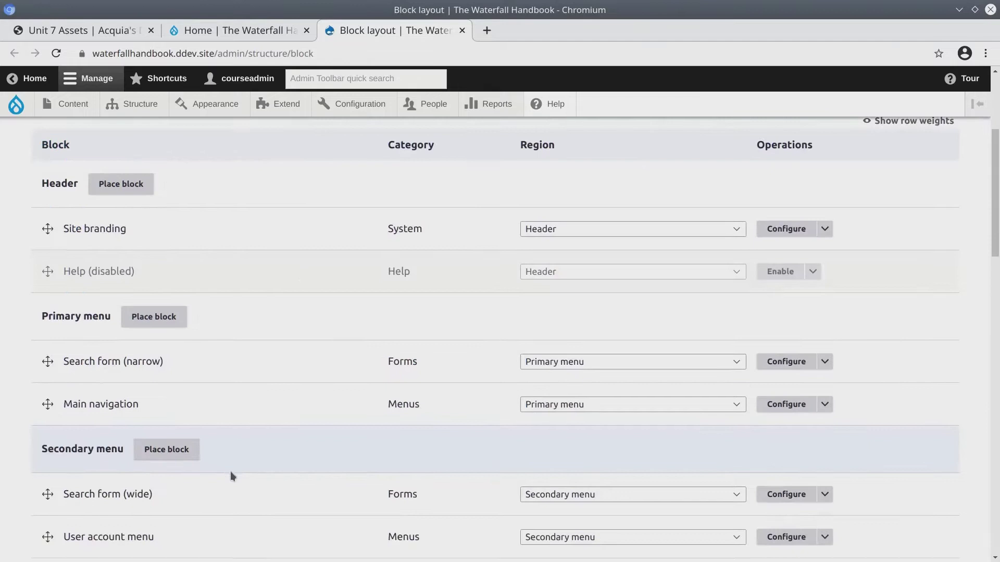
{"action": "scroll", "coordinate": [151, 476], "scroll_direction": "down", "scroll_amount": 6}
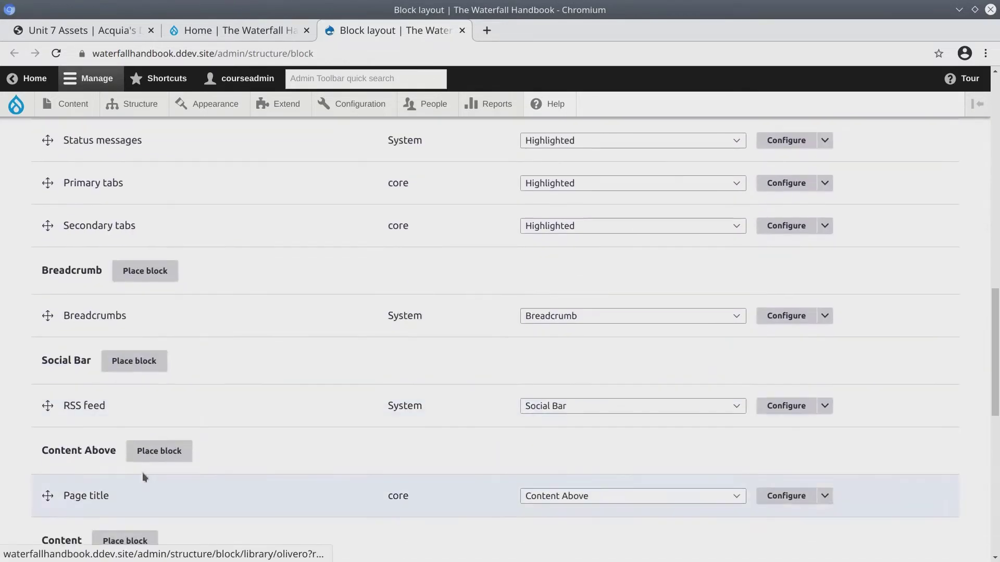
{"action": "left_click_drag", "start_coordinate": [89, 499], "coordinate": [85, 499]}
{"action": "left_click", "coordinate": [85, 499]}
{"action": "scroll", "coordinate": [114, 478], "scroll_direction": "down", "scroll_amount": 3}
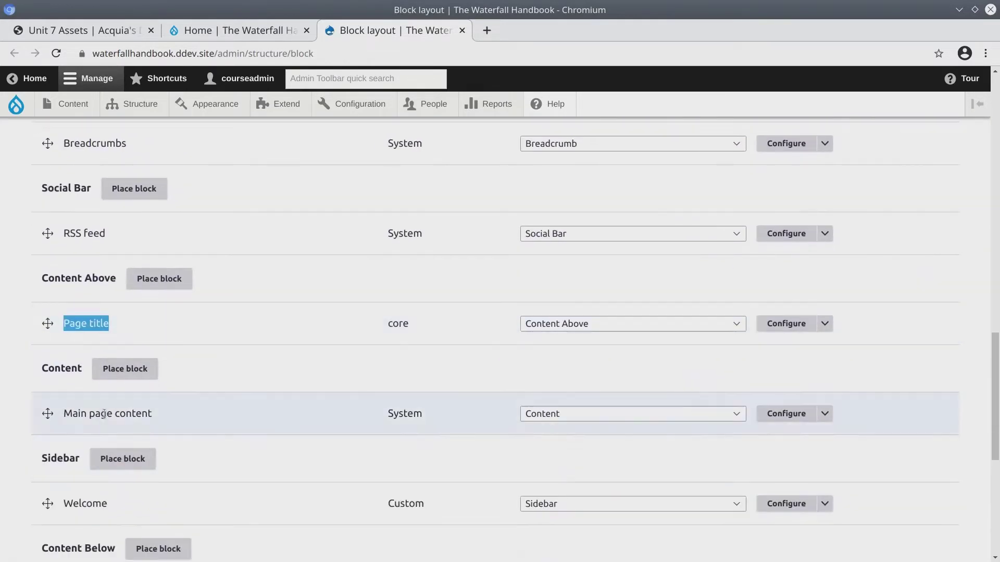
{"action": "triple_click", "coordinate": [99, 414]}
{"action": "triple_click", "coordinate": [74, 232]}
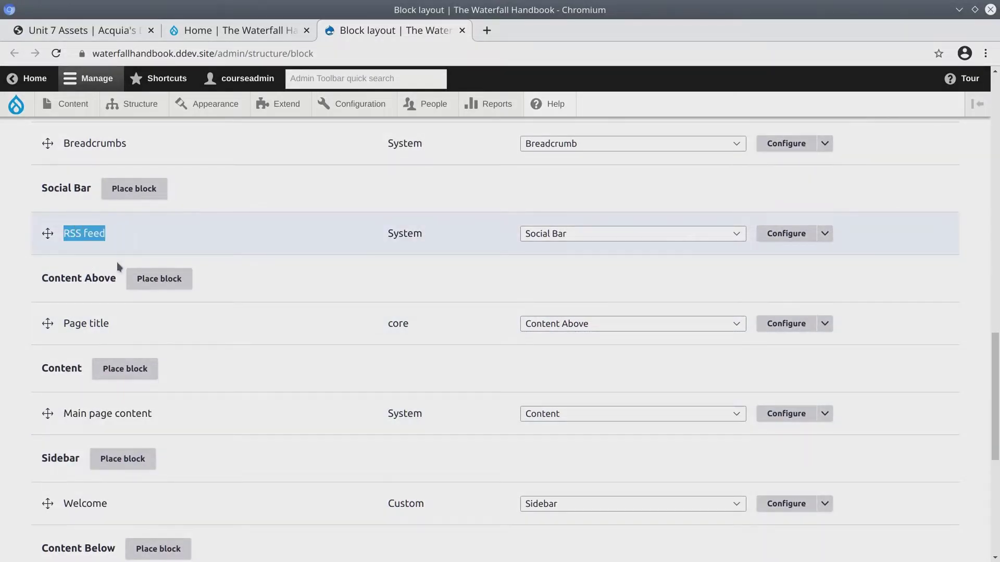
{"action": "scroll", "coordinate": [120, 313], "scroll_direction": "down", "scroll_amount": 4}
{"action": "scroll", "coordinate": [133, 367], "scroll_direction": "up", "scroll_amount": 6}
{"action": "scroll", "coordinate": [177, 342], "scroll_direction": "up", "scroll_amount": 1}
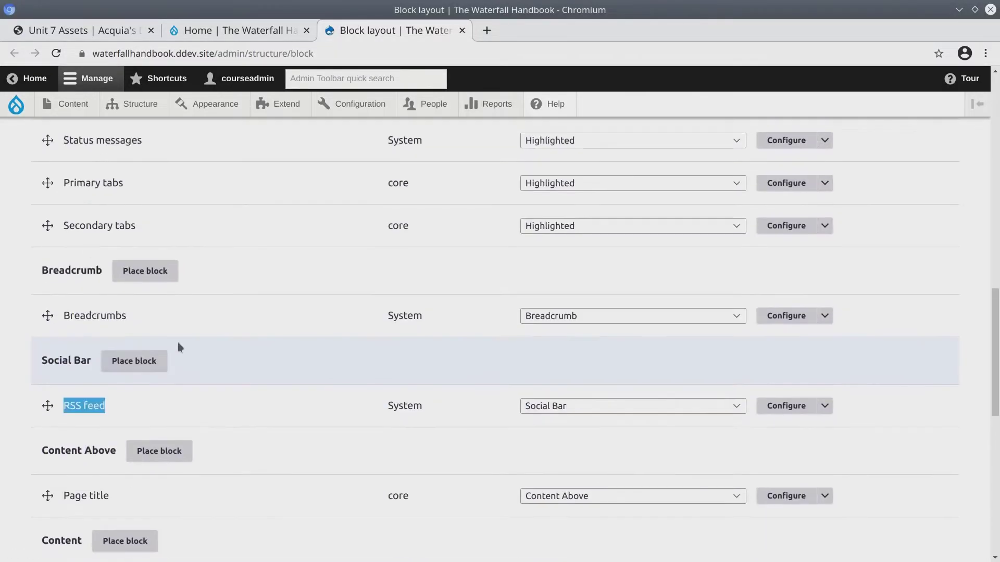
{"action": "scroll", "coordinate": [177, 342], "scroll_direction": "down", "scroll_amount": 4}
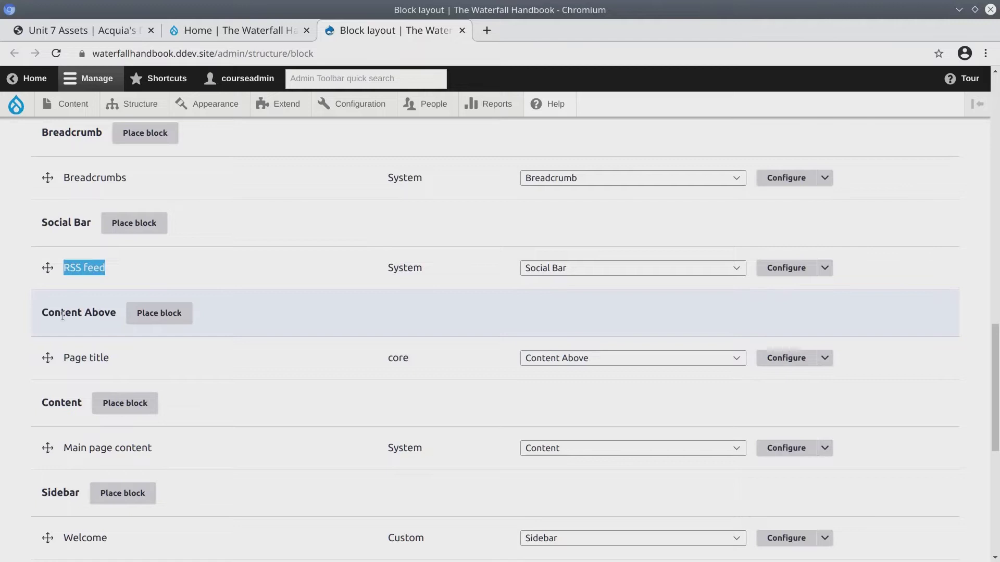
{"action": "double_click", "coordinate": [58, 405]}
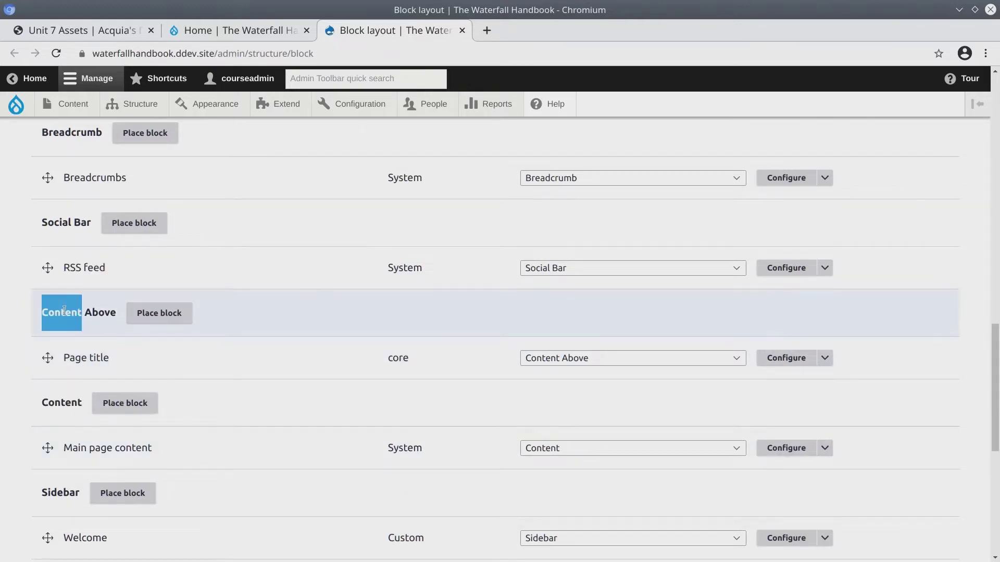
{"action": "triple_click", "coordinate": [58, 314]}
{"action": "scroll", "coordinate": [58, 255], "scroll_direction": "up", "scroll_amount": 1}
{"action": "triple_click", "coordinate": [59, 255]}
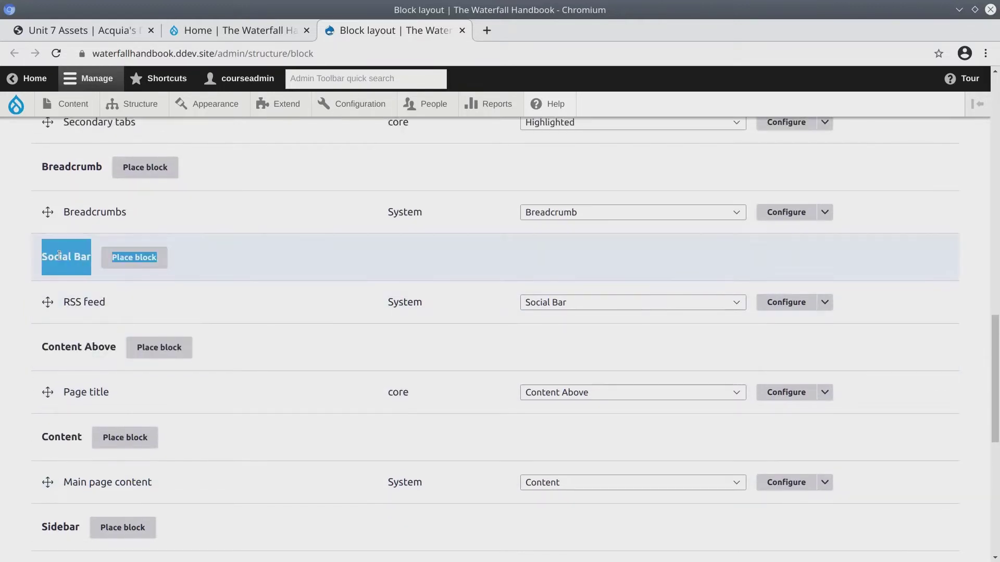
{"action": "scroll", "coordinate": [59, 256], "scroll_direction": "up", "scroll_amount": 2}
{"action": "double_click", "coordinate": [91, 250]}
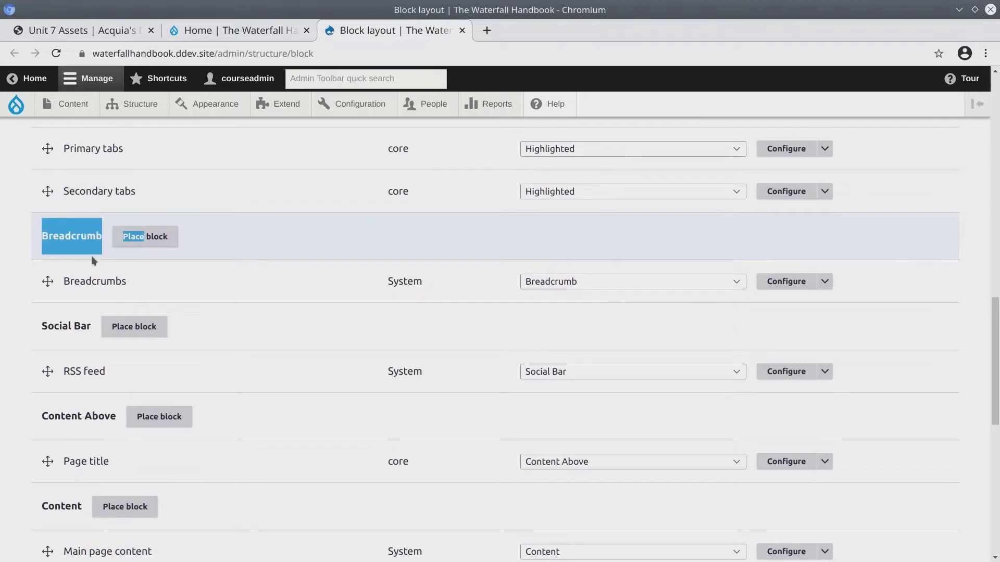
{"action": "scroll", "coordinate": [102, 266], "scroll_direction": "up", "scroll_amount": 1}
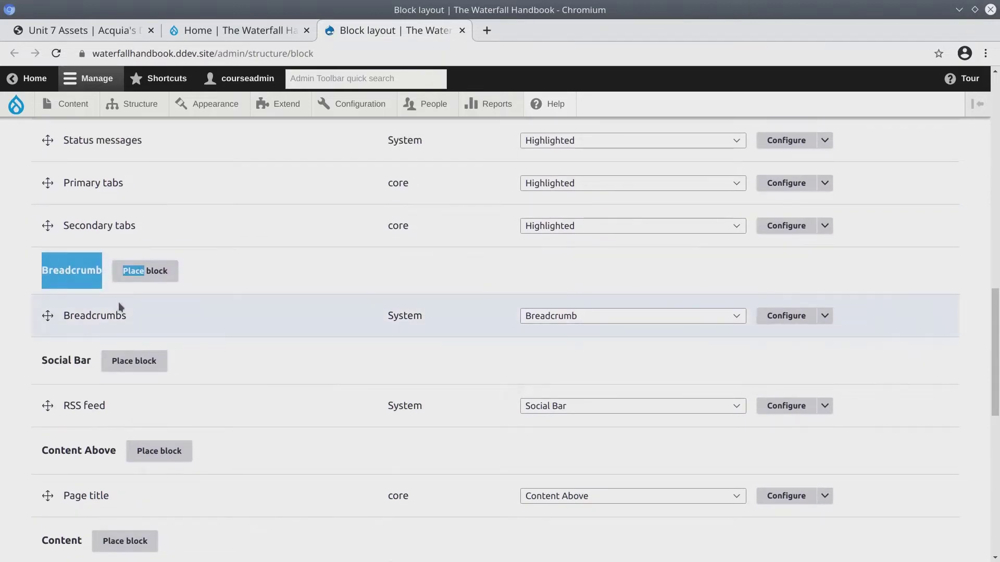
{"action": "scroll", "coordinate": [116, 311], "scroll_direction": "up", "scroll_amount": 1}
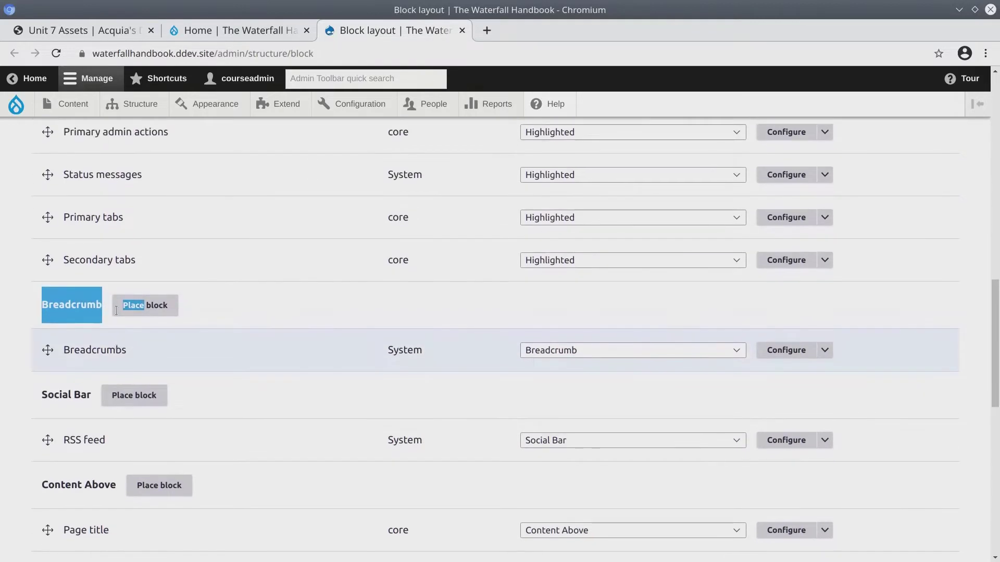
{"action": "scroll", "coordinate": [120, 320], "scroll_direction": "up", "scroll_amount": 1}
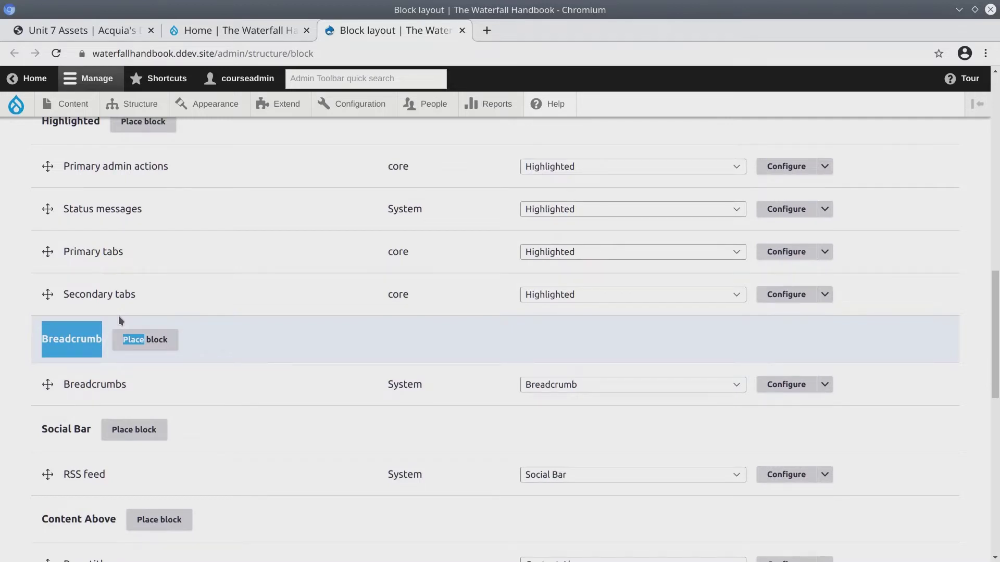
{"action": "left_click", "coordinate": [118, 321]}
{"action": "scroll", "coordinate": [199, 284], "scroll_direction": "down", "scroll_amount": 3}
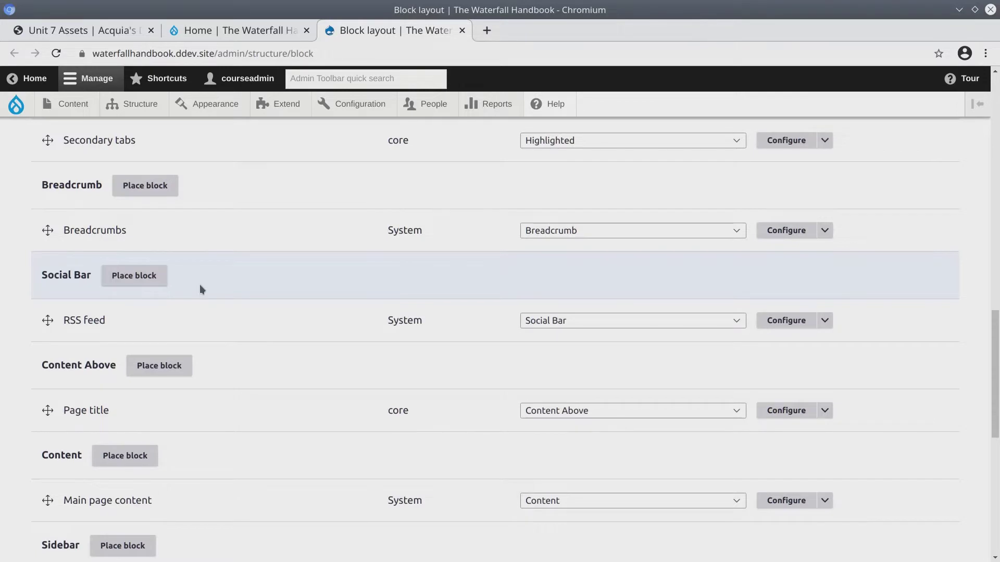
{"action": "triple_click", "coordinate": [70, 288]}
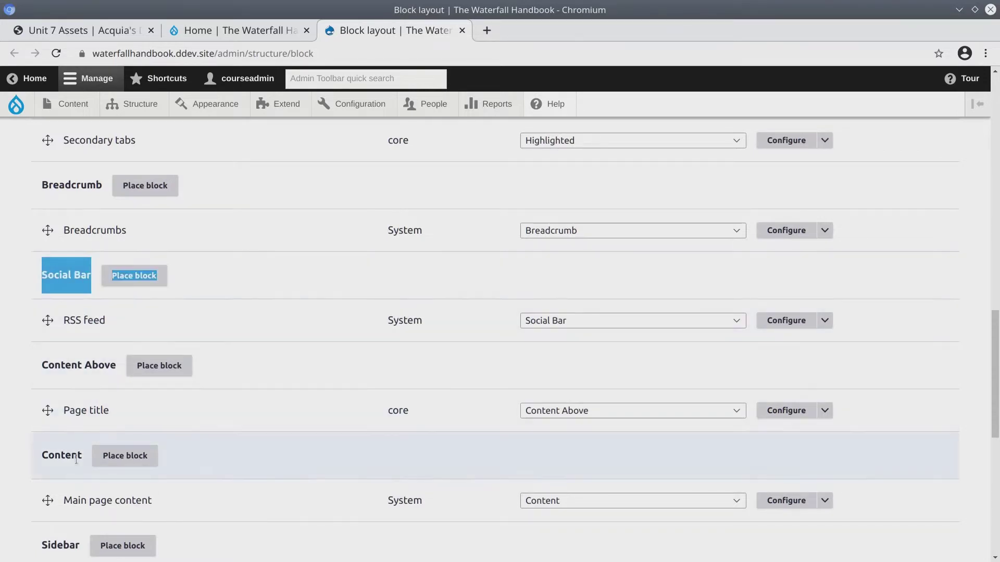
{"action": "triple_click", "coordinate": [63, 451]}
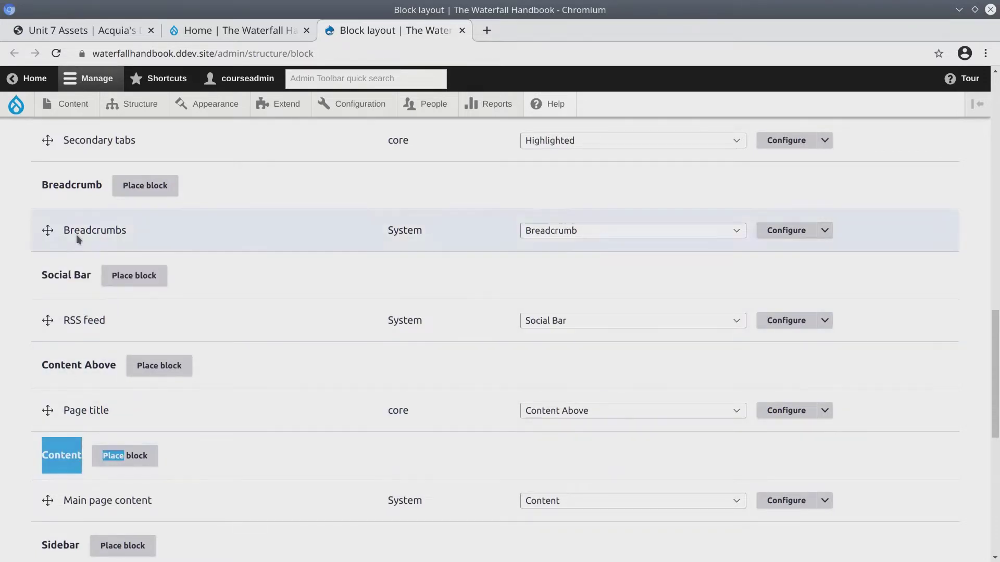
{"action": "triple_click", "coordinate": [74, 184]}
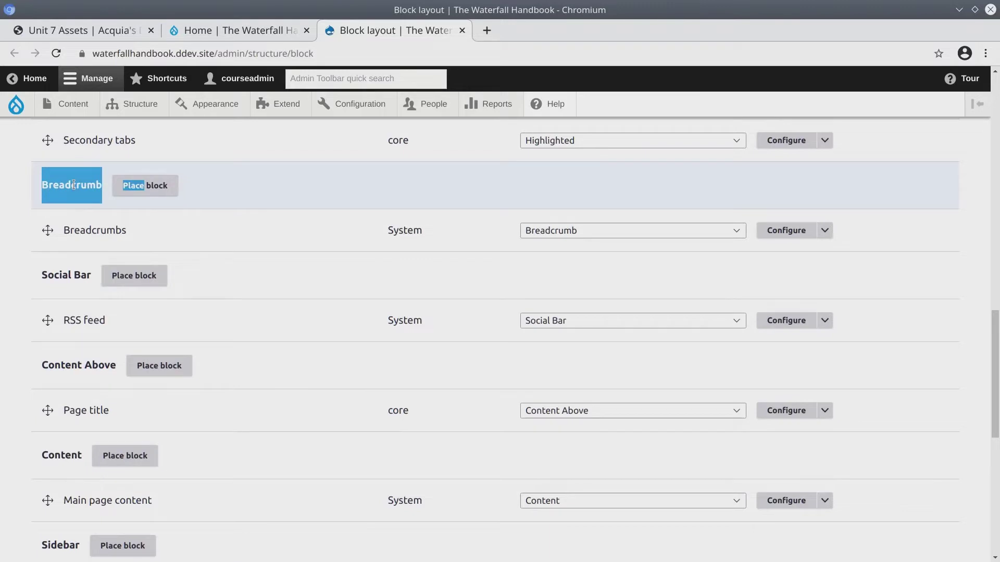
{"action": "scroll", "coordinate": [118, 310], "scroll_direction": "up", "scroll_amount": 10}
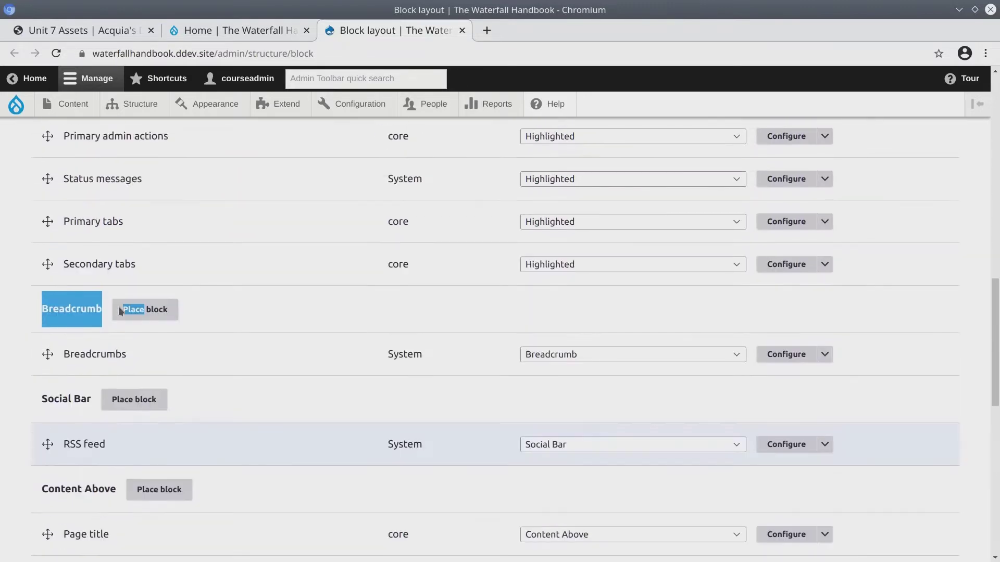
{"action": "scroll", "coordinate": [119, 311], "scroll_direction": "up", "scroll_amount": 4}
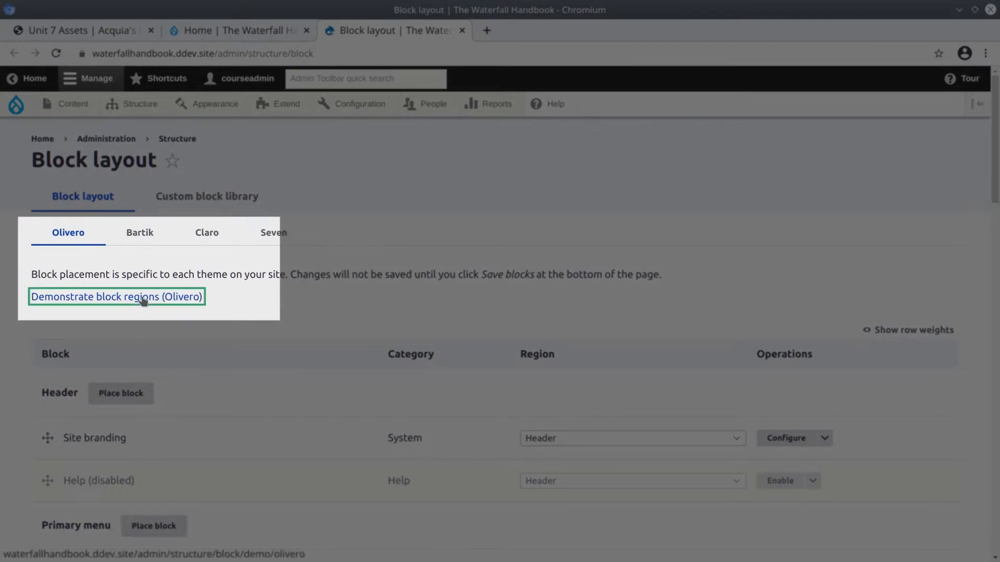
{"action": "left_click", "coordinate": [143, 298]}
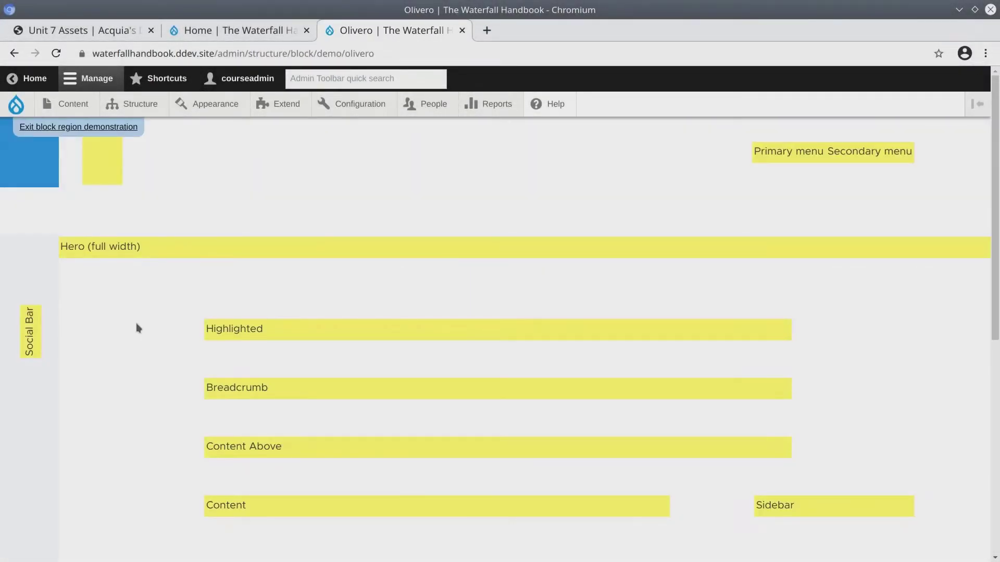
{"action": "scroll", "coordinate": [162, 361], "scroll_direction": "down", "scroll_amount": 6}
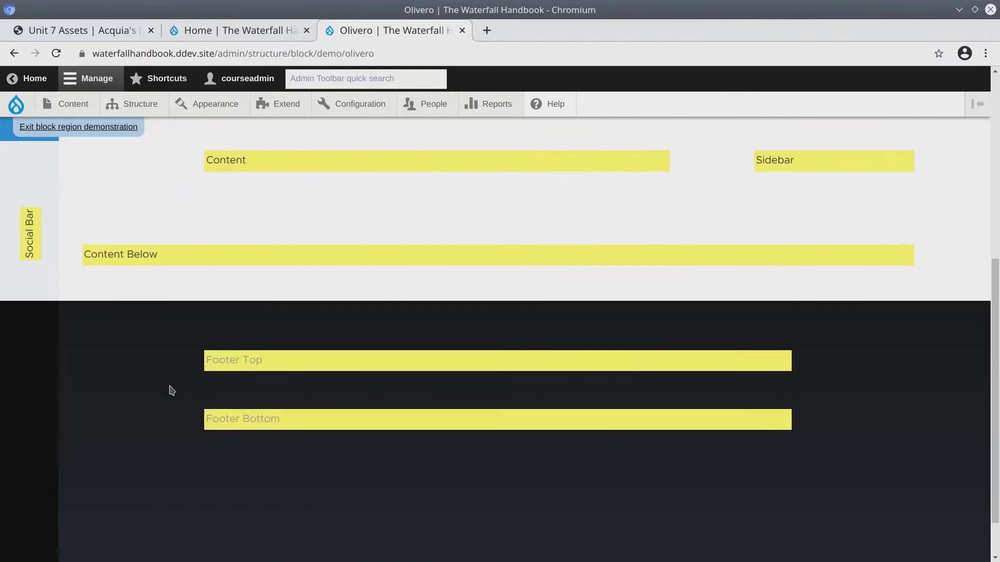
{"action": "scroll", "coordinate": [171, 390], "scroll_direction": "up", "scroll_amount": 6}
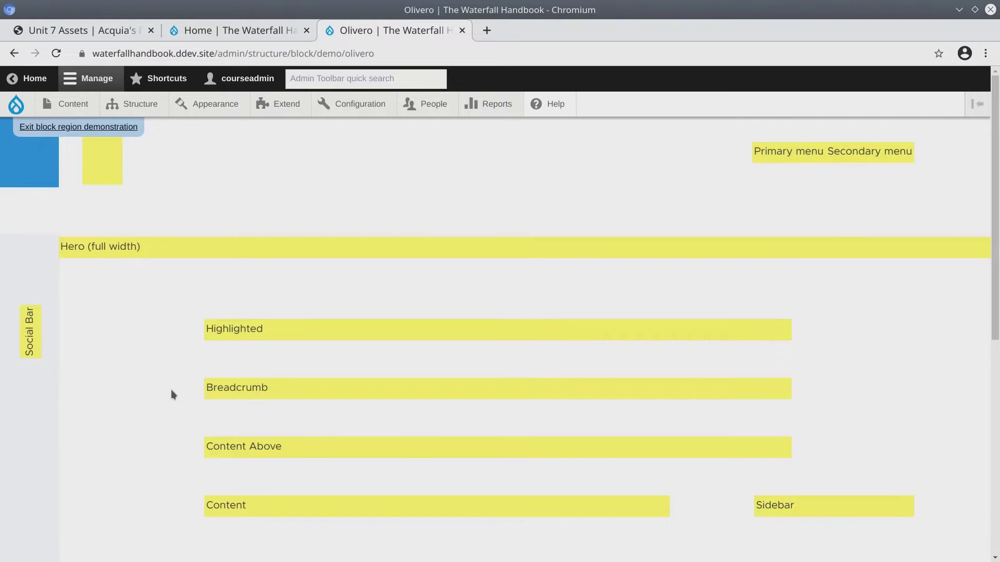
{"action": "scroll", "coordinate": [170, 389], "scroll_direction": "down", "scroll_amount": 4}
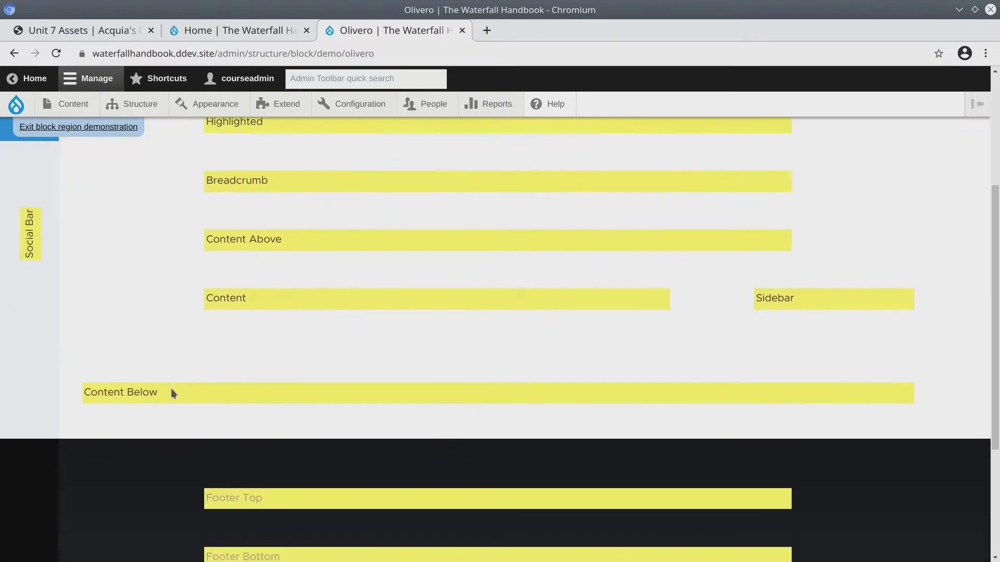
{"action": "scroll", "coordinate": [171, 388], "scroll_direction": "up", "scroll_amount": 4}
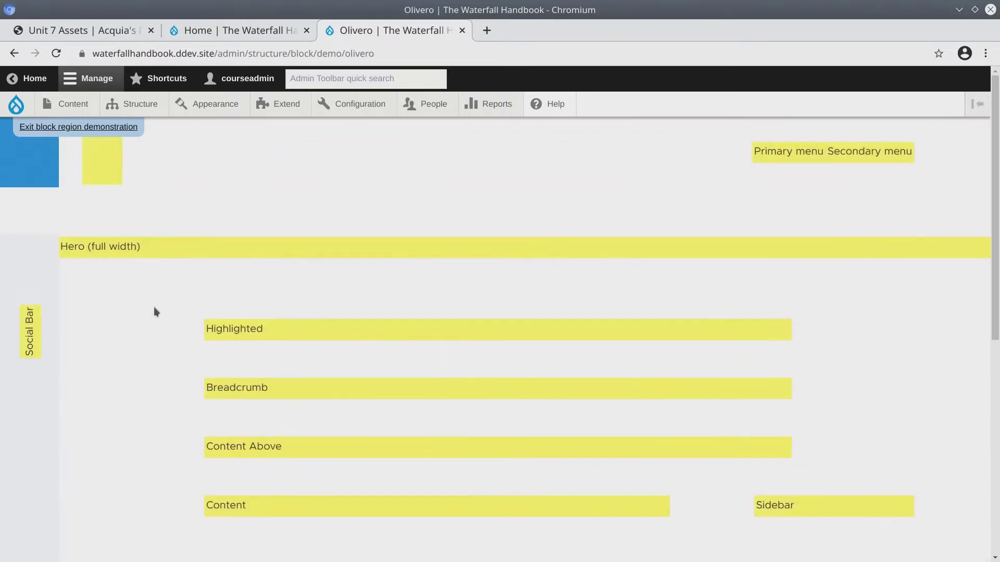
{"action": "left_click", "coordinate": [76, 128]}
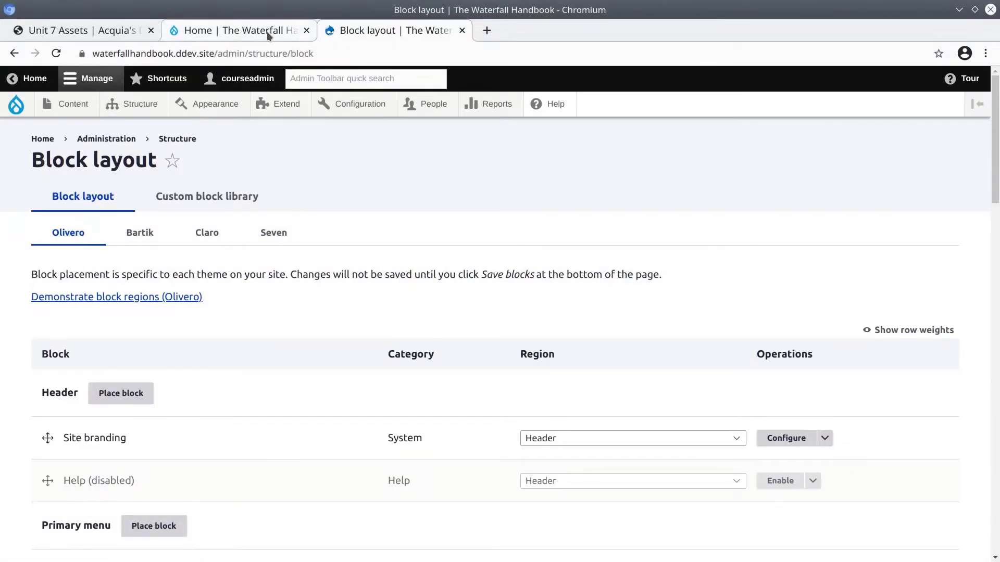
Glance over the site home page, then come back to the Block layout tab.
{"action": "left_click", "coordinate": [266, 31]}
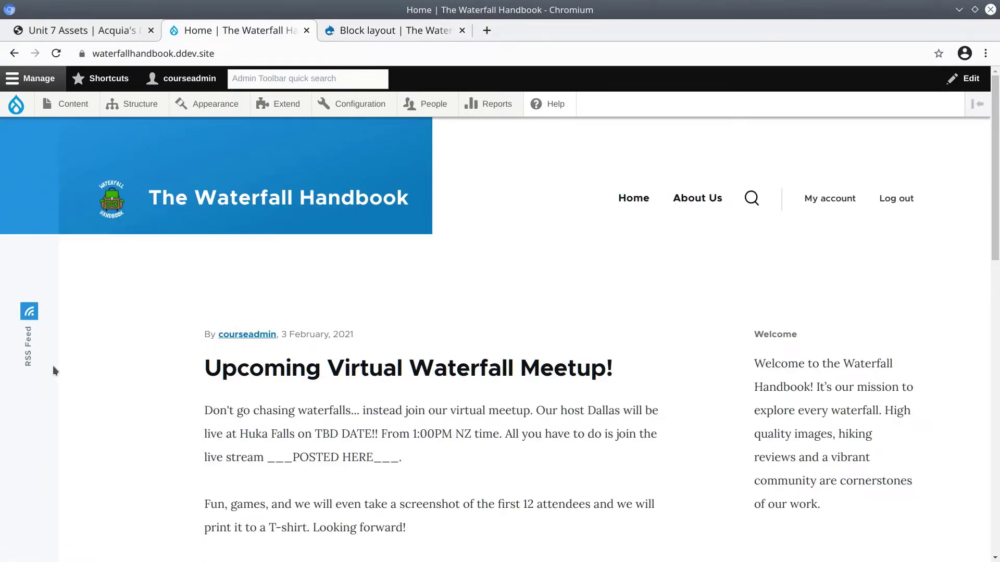
{"action": "scroll", "coordinate": [142, 349], "scroll_direction": "down", "scroll_amount": 3}
{"action": "scroll", "coordinate": [171, 353], "scroll_direction": "up", "scroll_amount": 3}
{"action": "mouse_move", "coordinate": [33, 367]}
{"action": "left_click", "coordinate": [380, 32]}
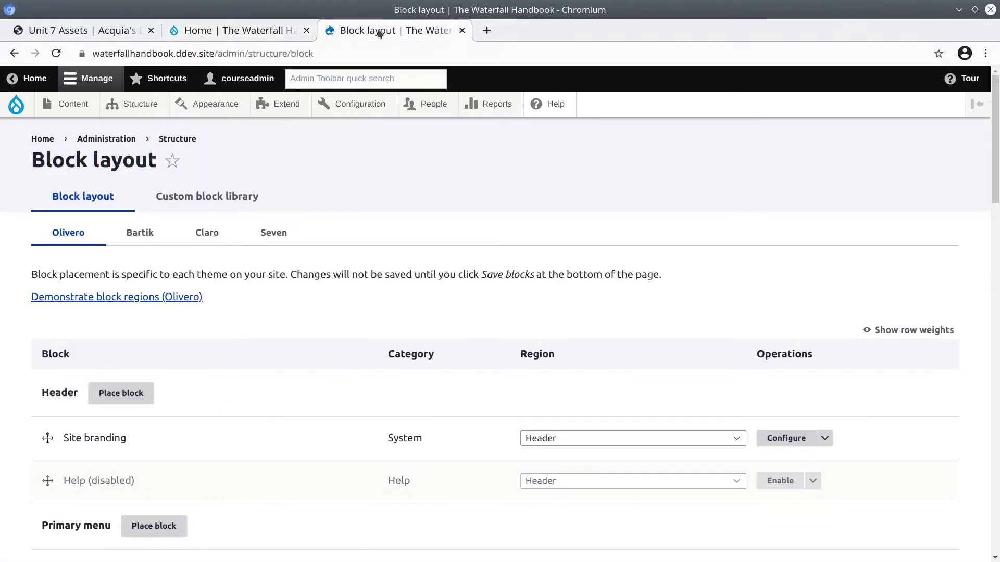
Preview the Olivero block regions, pointing out Social Bar, then exit the demonstration.
{"action": "left_click", "coordinate": [115, 300]}
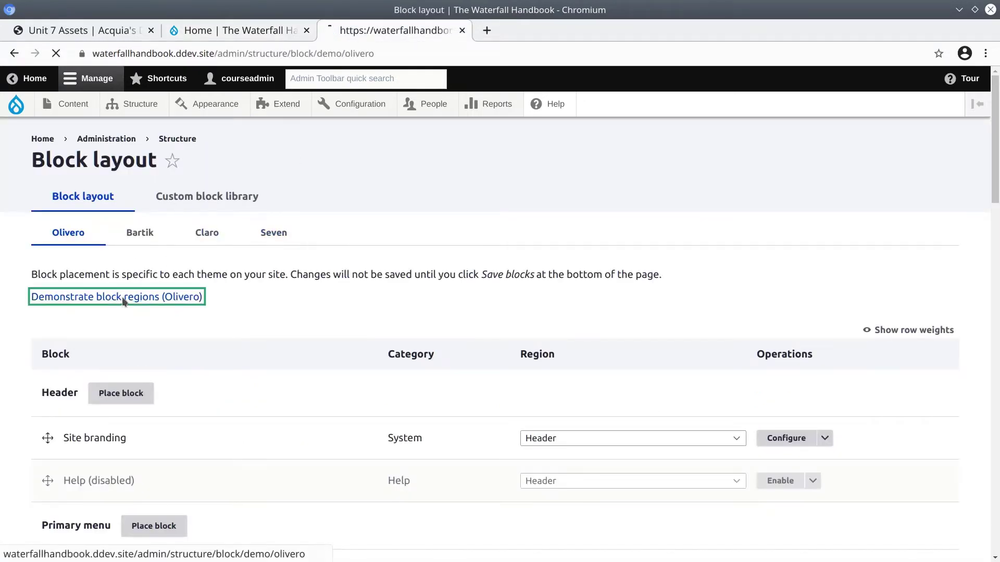
{"action": "left_click_drag", "start_coordinate": [36, 334], "coordinate": [29, 359]}
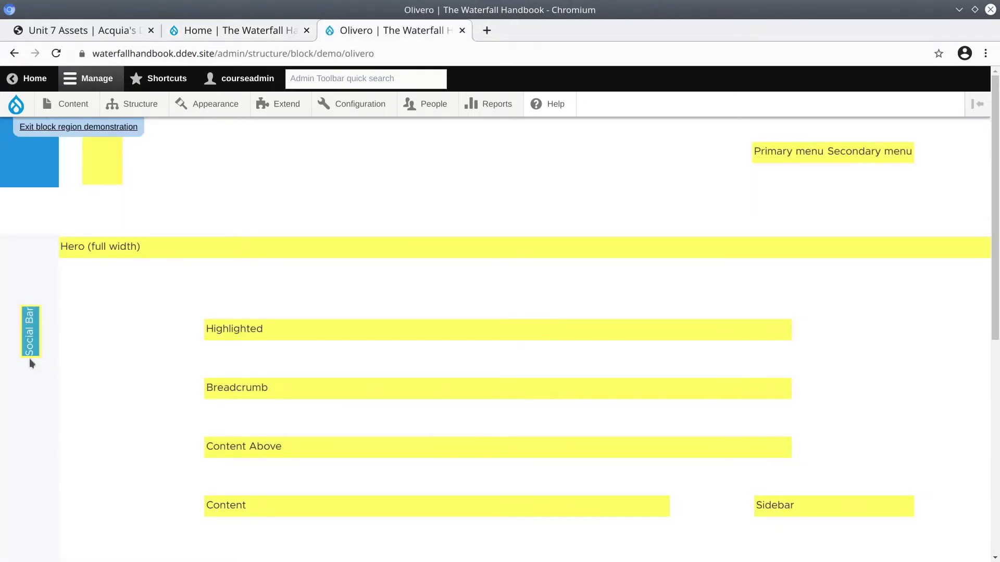
{"action": "triple_click", "coordinate": [27, 329]}
{"action": "left_click_drag", "start_coordinate": [51, 294], "coordinate": [66, 167]}
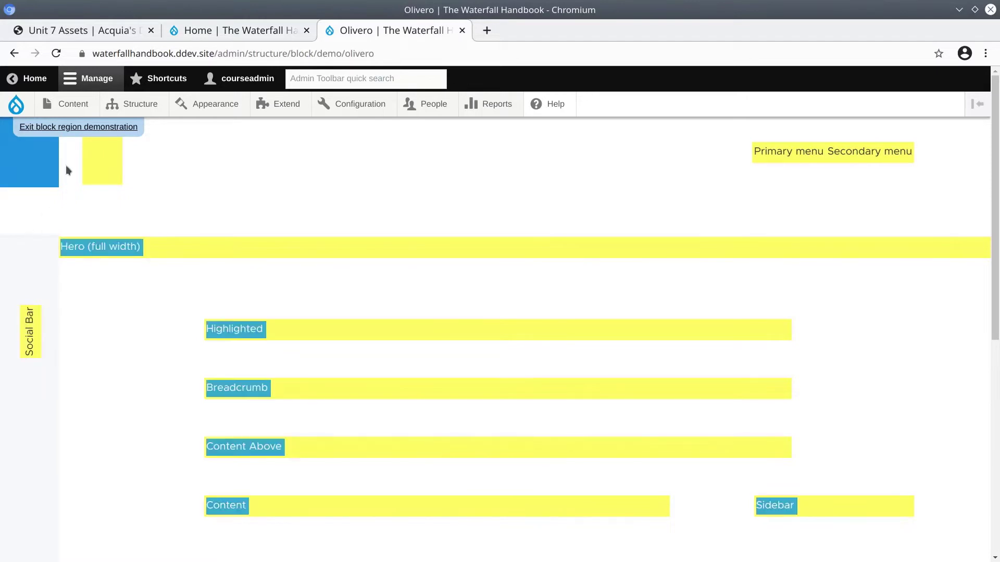
{"action": "left_click", "coordinate": [78, 127]}
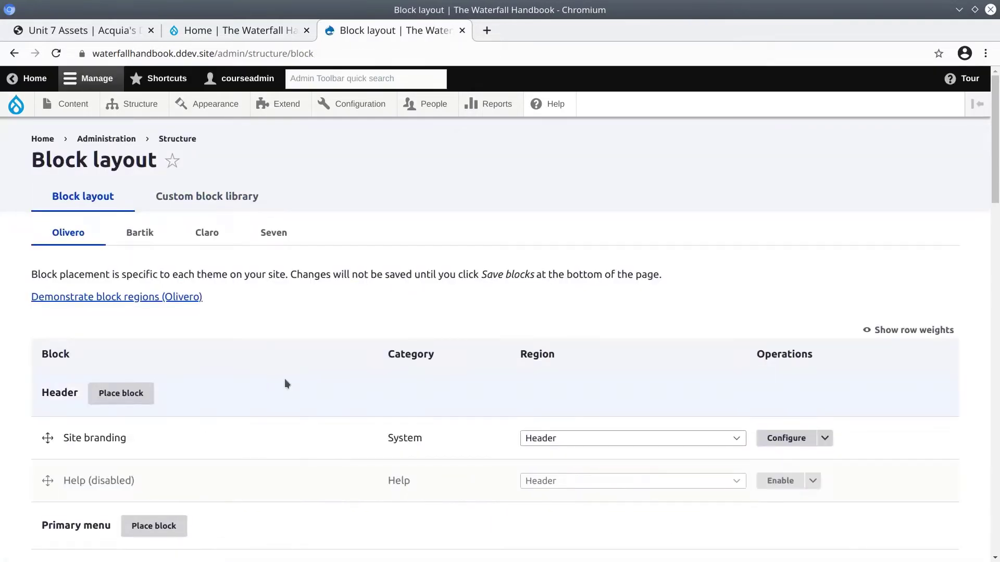
Scroll to the Social Bar region and locate the RSS feed block.
{"action": "scroll", "coordinate": [284, 379], "scroll_direction": "down", "scroll_amount": 5}
{"action": "scroll", "coordinate": [284, 384], "scroll_direction": "down", "scroll_amount": 11}
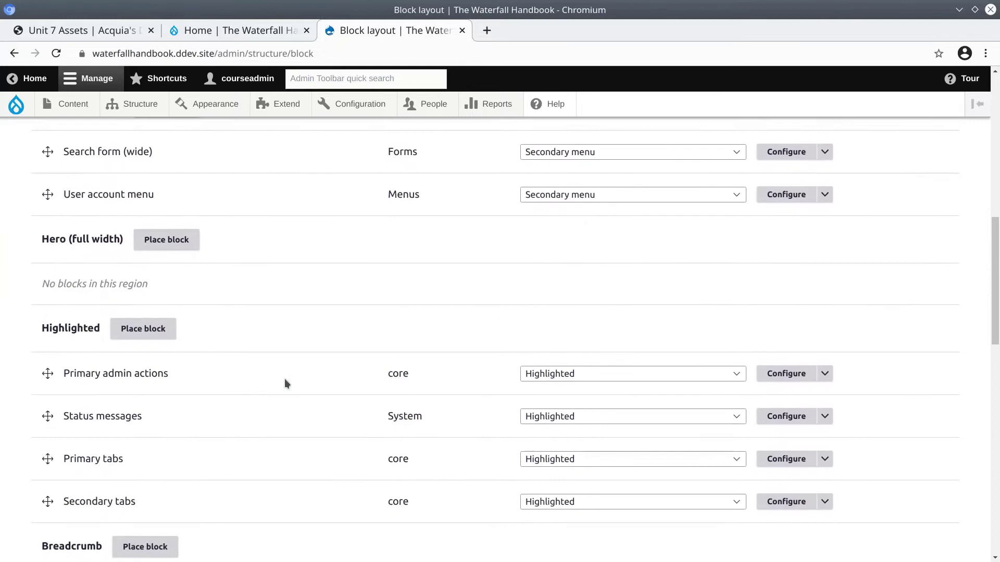
{"action": "left_click_drag", "start_coordinate": [42, 326], "coordinate": [157, 328]}
{"action": "left_click", "coordinate": [66, 384]}
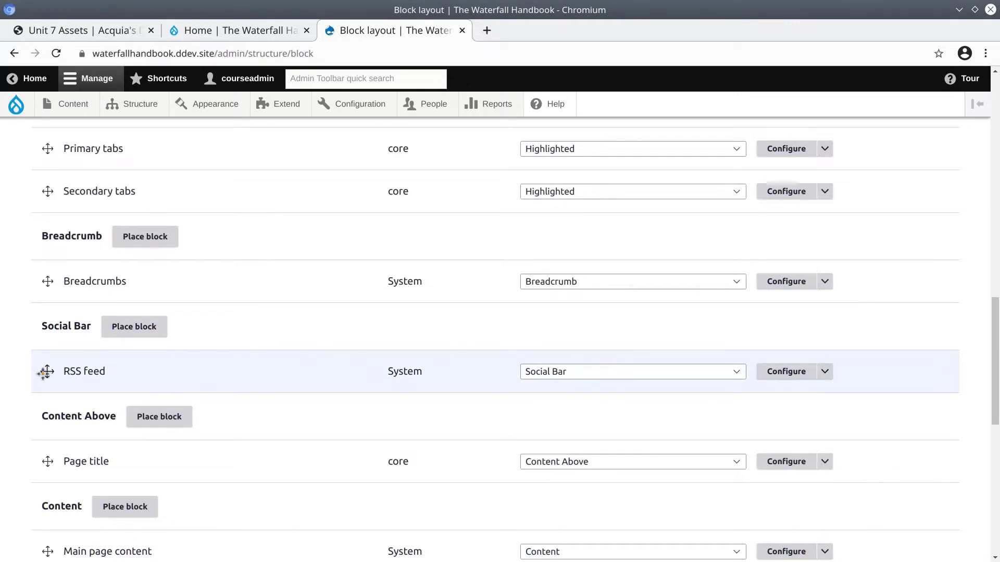
{"action": "scroll", "coordinate": [210, 376], "scroll_direction": "down", "scroll_amount": 10}
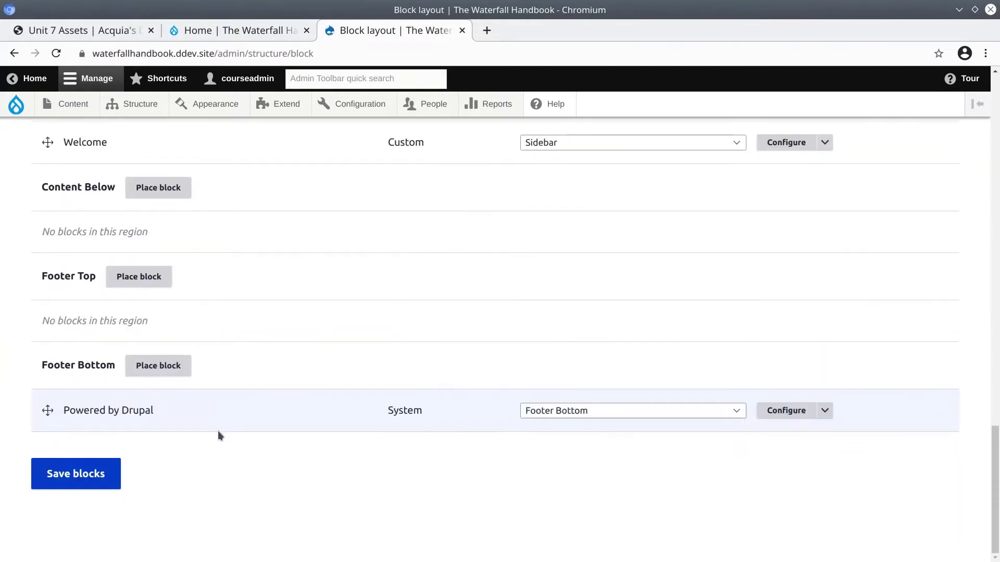
{"action": "scroll", "coordinate": [258, 411], "scroll_direction": "up", "scroll_amount": 5}
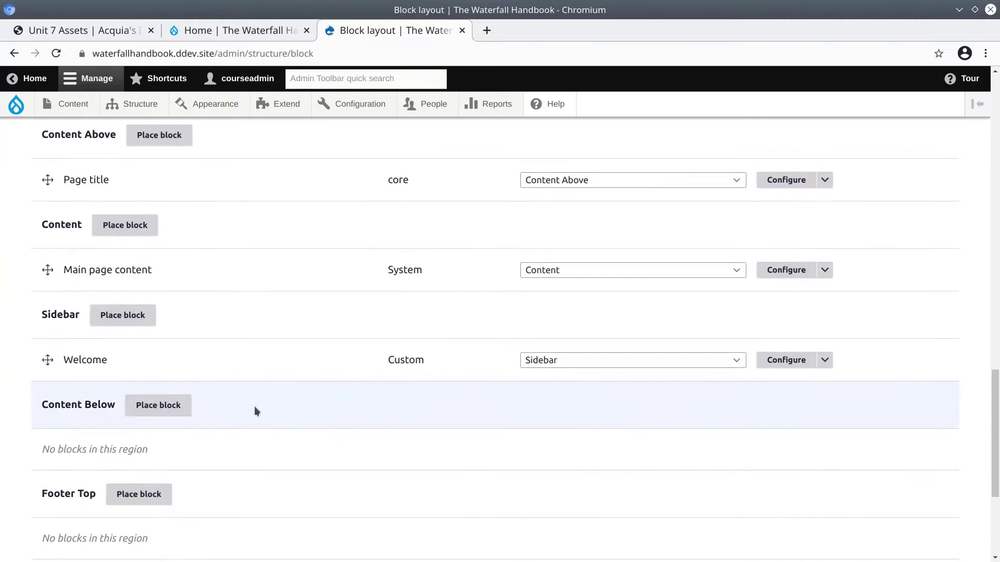
{"action": "scroll", "coordinate": [67, 308], "scroll_direction": "up", "scroll_amount": 3}
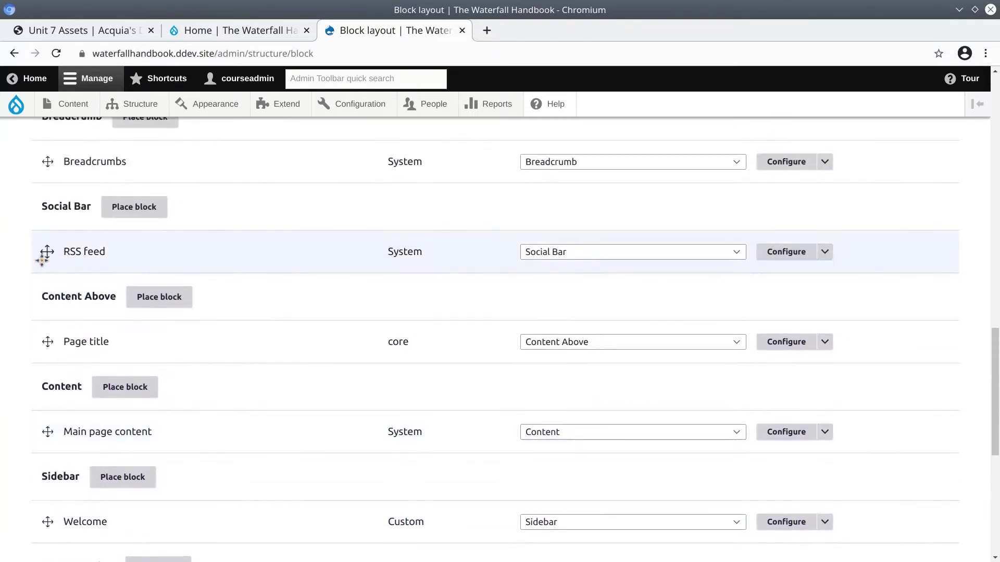
{"action": "left_click_drag", "start_coordinate": [45, 251], "coordinate": [55, 411]}
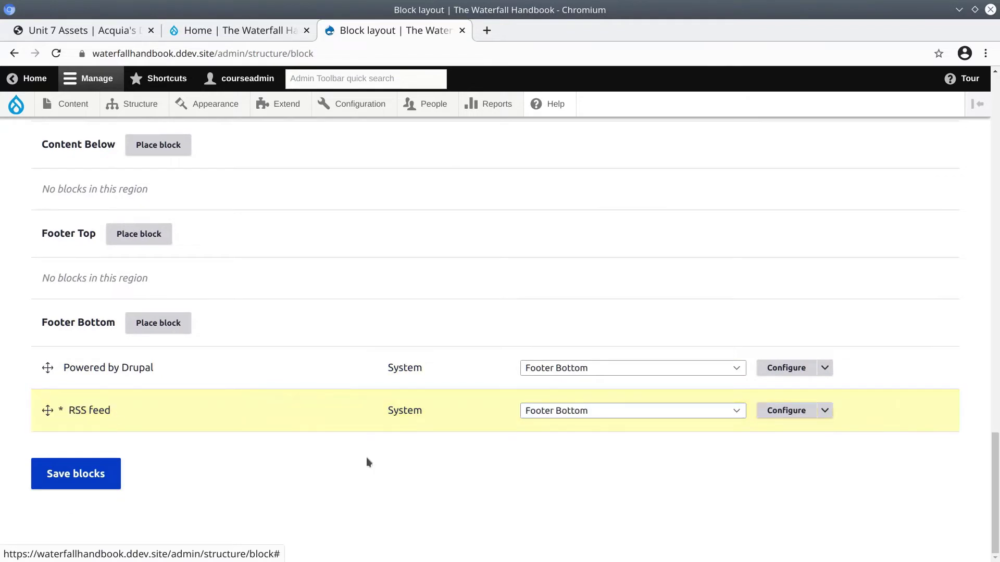
Change the RSS feed block's region to Footer Bottom and save the blocks.
{"action": "left_click", "coordinate": [620, 414]}
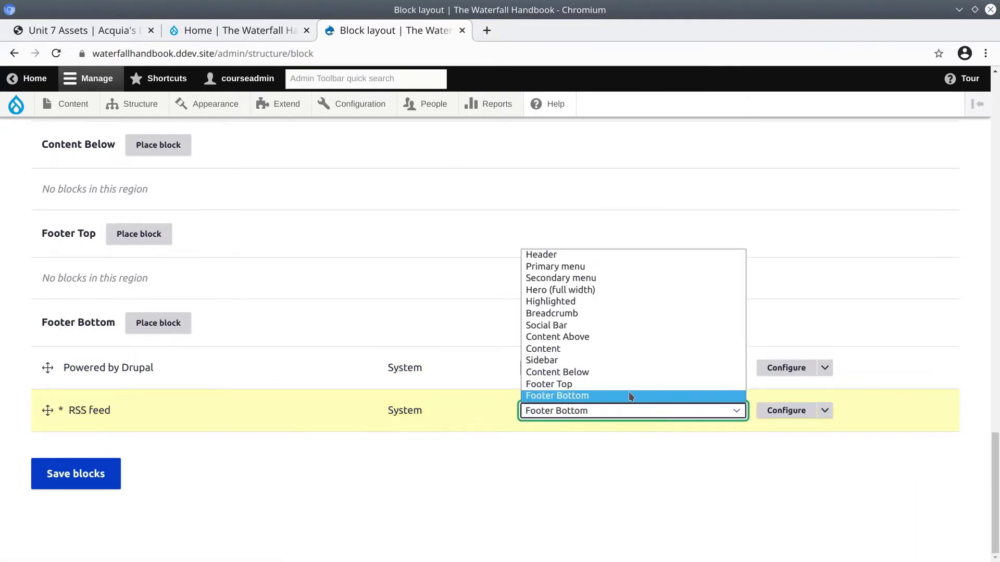
{"action": "left_click", "coordinate": [594, 325]}
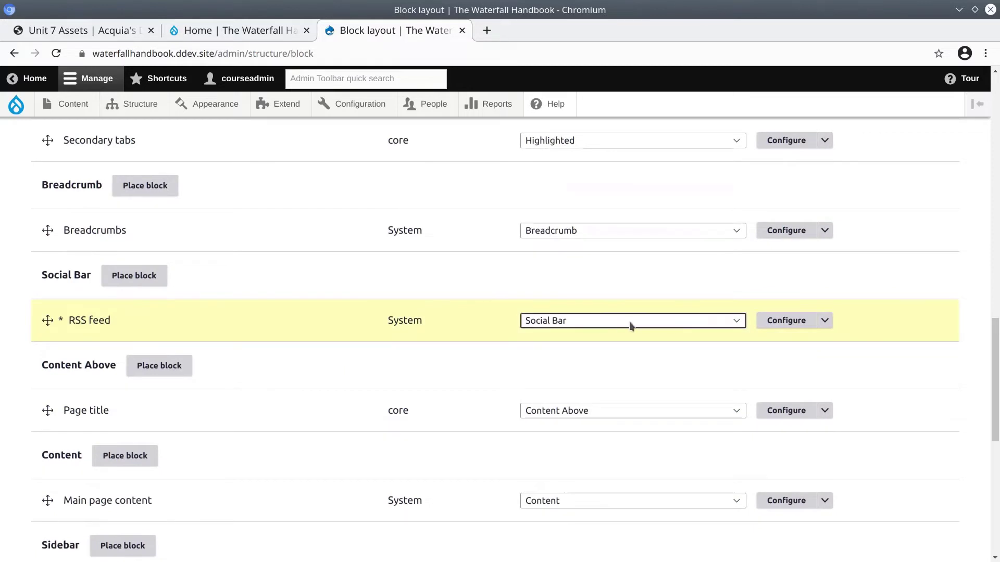
{"action": "left_click", "coordinate": [587, 324]}
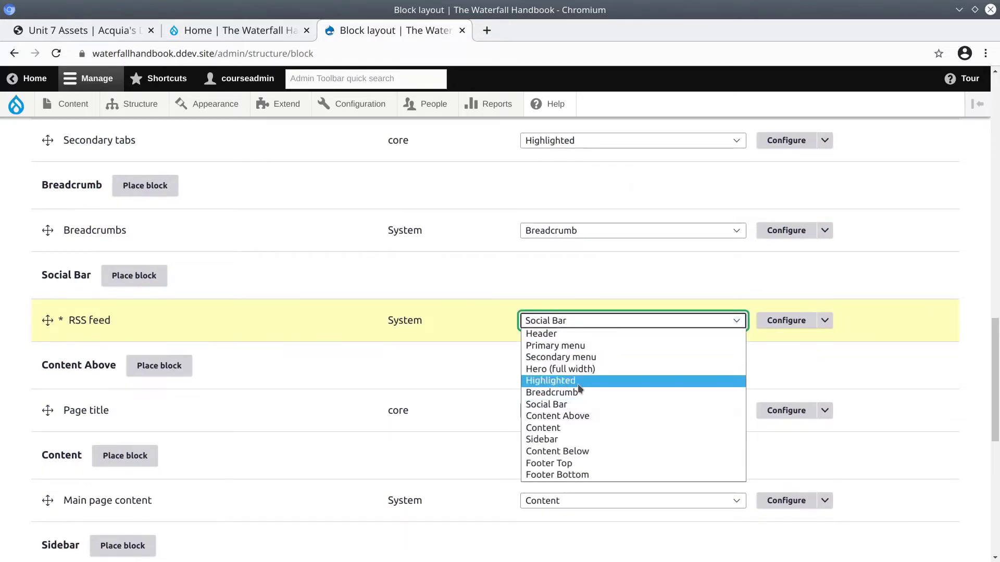
{"action": "left_click", "coordinate": [565, 475]}
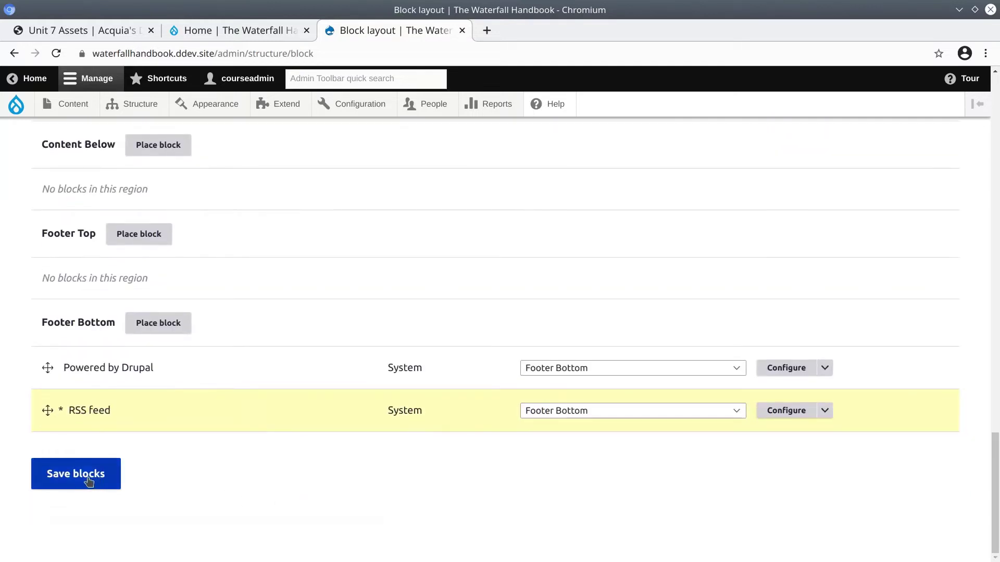
{"action": "left_click", "coordinate": [89, 482]}
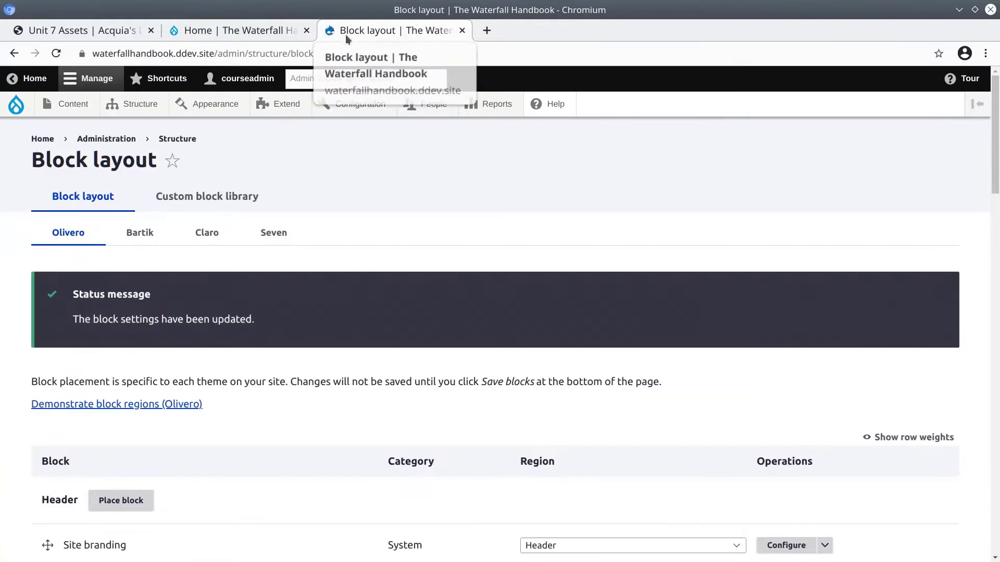
{"action": "left_click", "coordinate": [242, 32]}
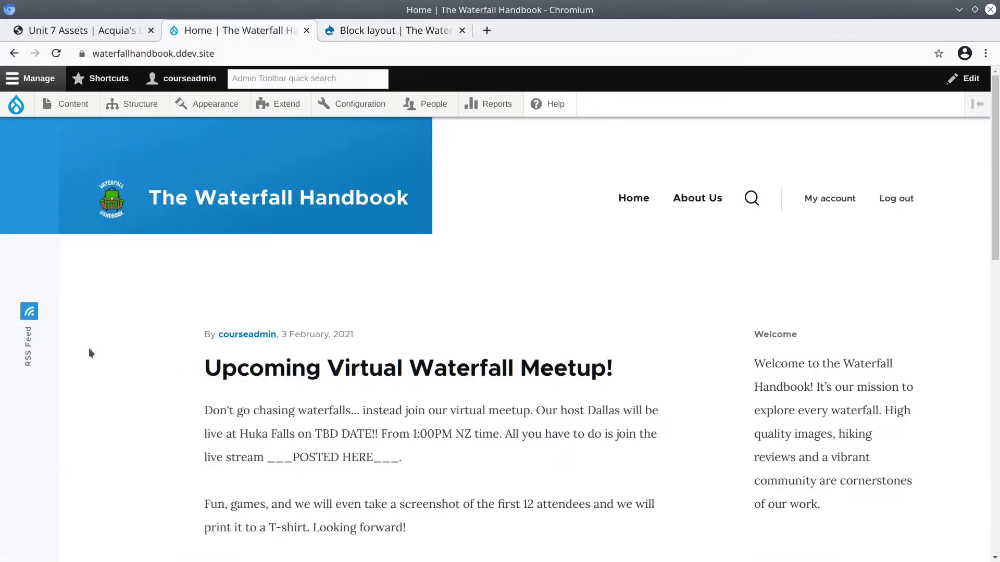
{"action": "mouse_move", "coordinate": [31, 357]}
{"action": "scroll", "coordinate": [221, 388], "scroll_direction": "down", "scroll_amount": 15}
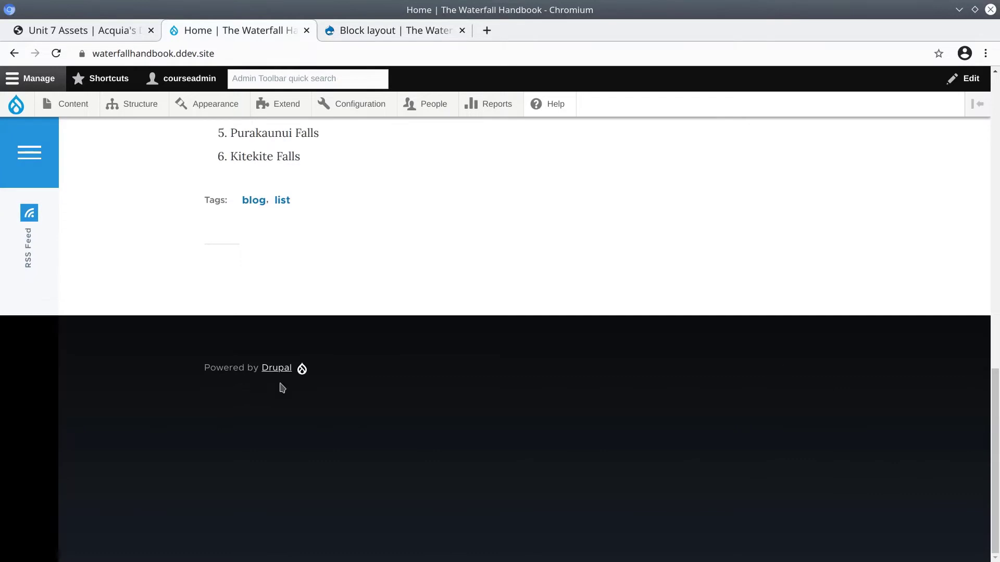
{"action": "scroll", "coordinate": [279, 385], "scroll_direction": "up", "scroll_amount": 10}
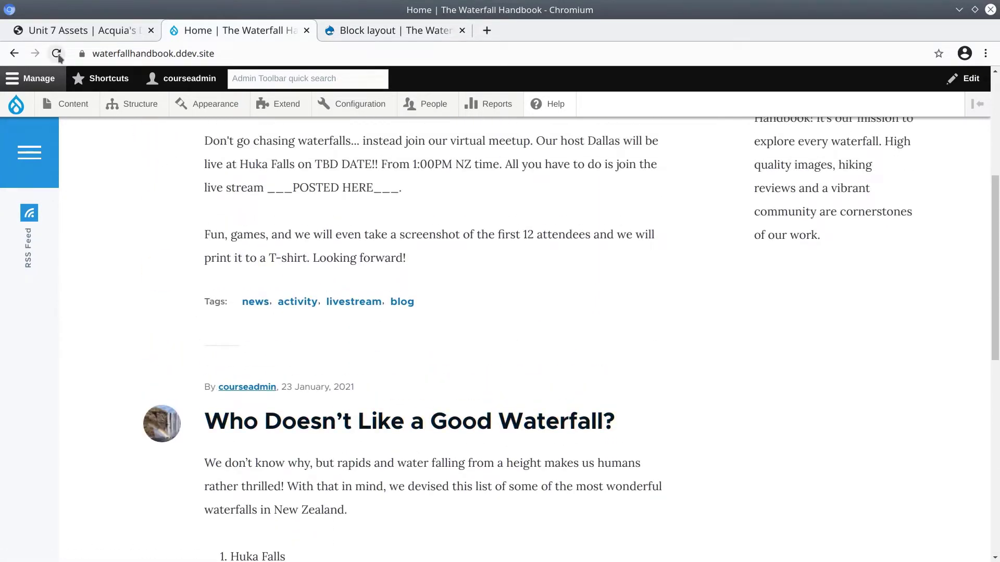
{"action": "left_click", "coordinate": [57, 54]}
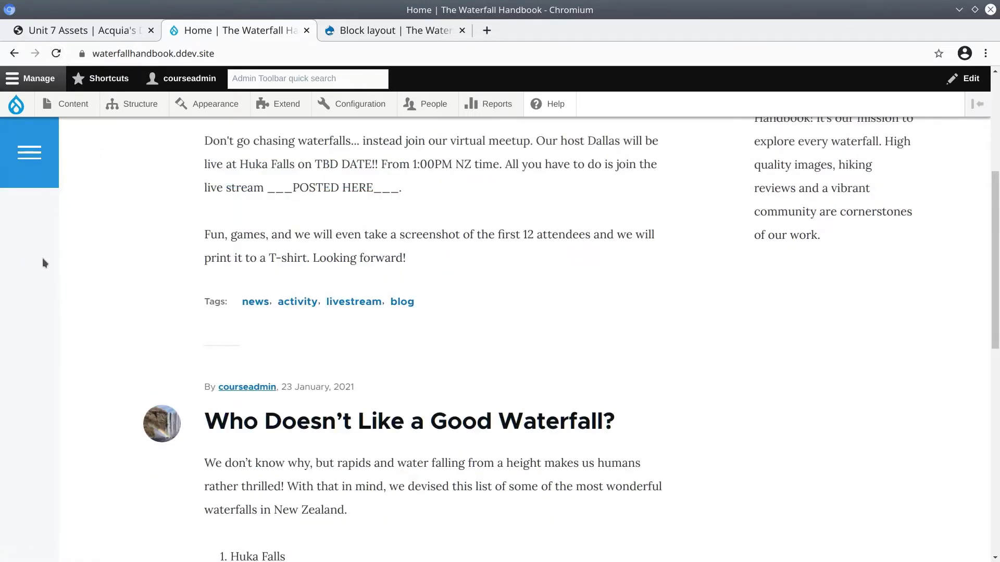
{"action": "scroll", "coordinate": [107, 259], "scroll_direction": "down", "scroll_amount": 12}
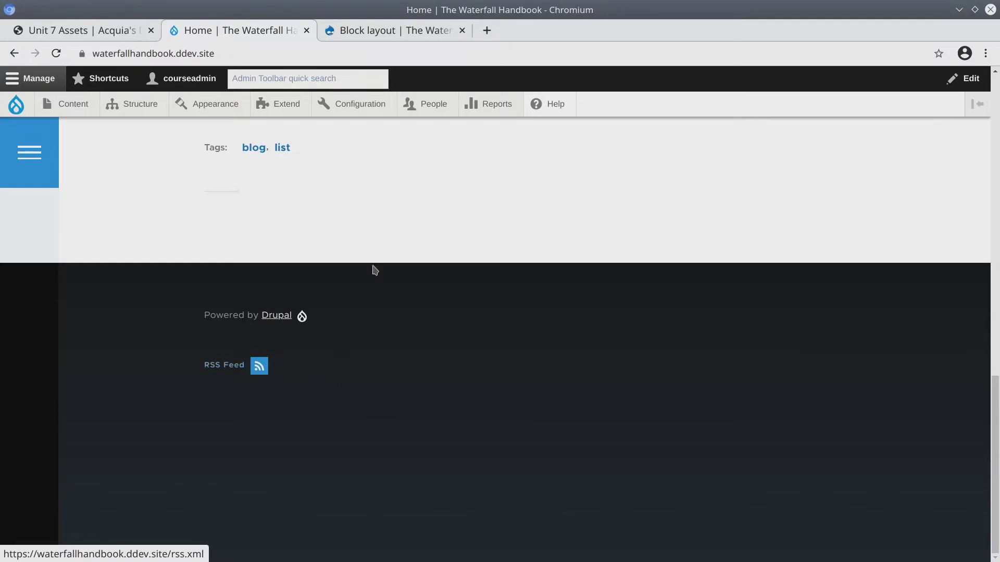
On the Block layout page, expand the RSS feed block's operations list.
{"action": "left_click", "coordinate": [360, 30]}
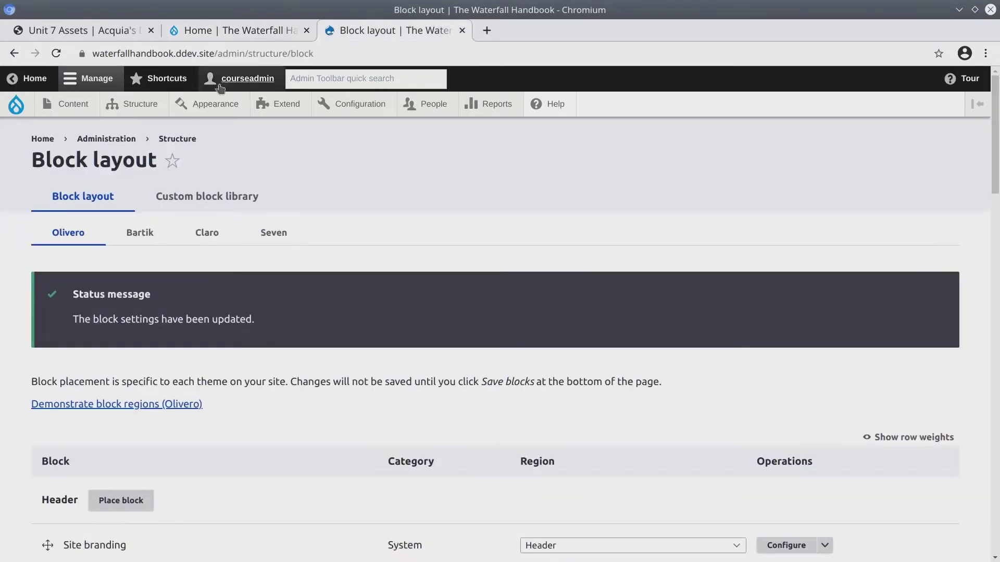
{"action": "scroll", "coordinate": [184, 283], "scroll_direction": "down", "scroll_amount": 20}
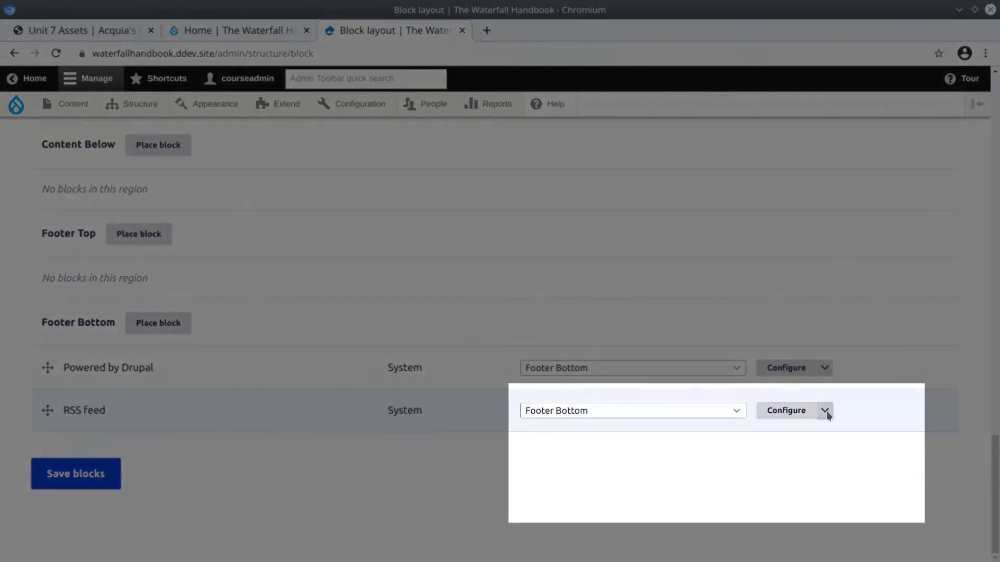
{"action": "left_click", "coordinate": [825, 411]}
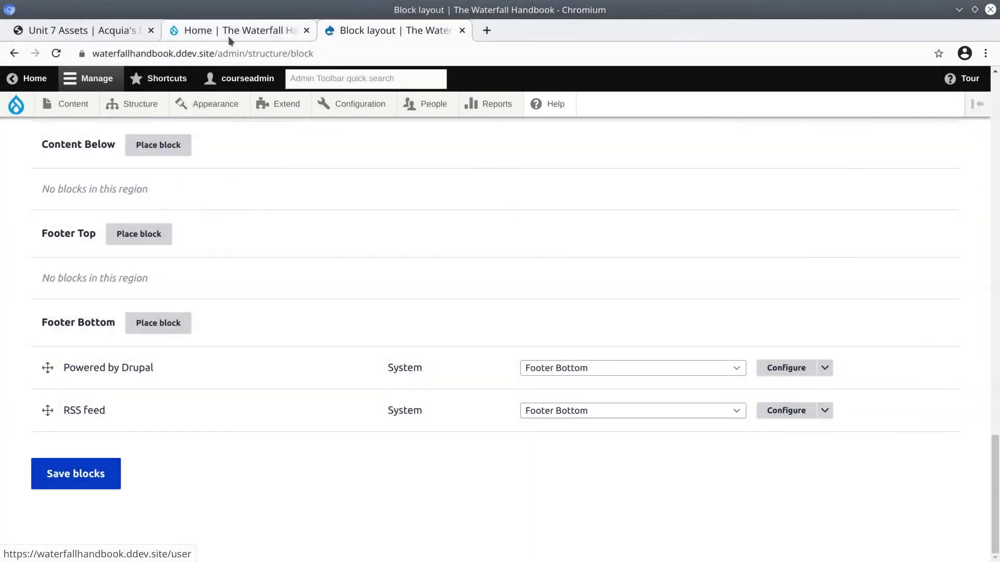
From the homepage footer, open the RSS Feed block's Configure block page via its pencil icon.
{"action": "left_click", "coordinate": [227, 35]}
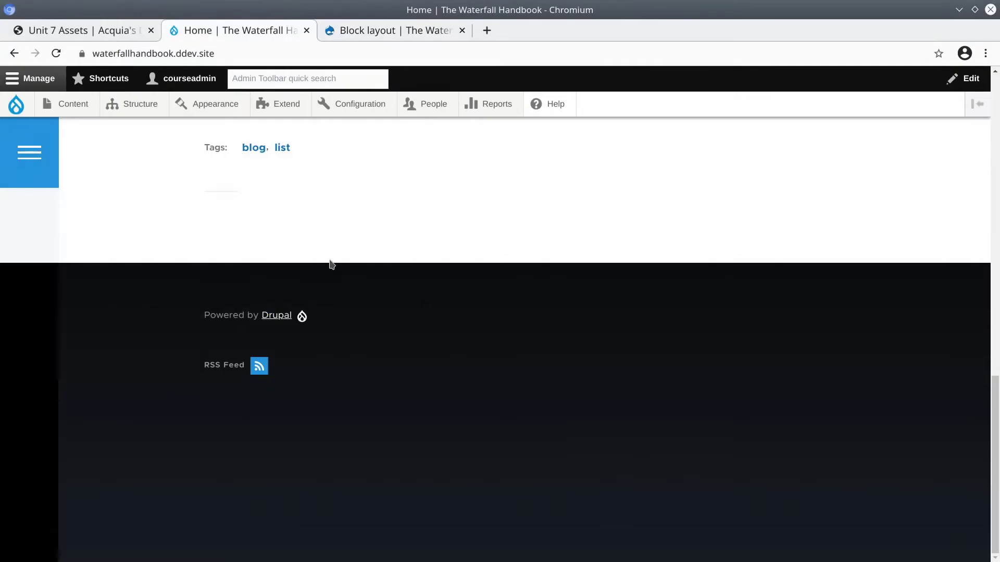
{"action": "scroll", "coordinate": [330, 264], "scroll_direction": "up", "scroll_amount": 13}
{"action": "scroll", "coordinate": [314, 271], "scroll_direction": "down", "scroll_amount": 13}
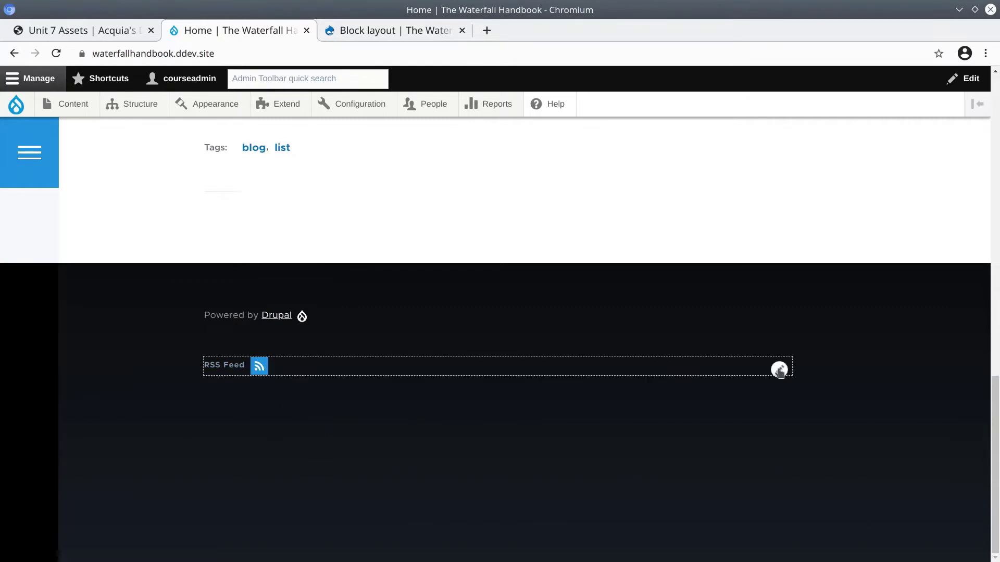
{"action": "left_click", "coordinate": [779, 369]}
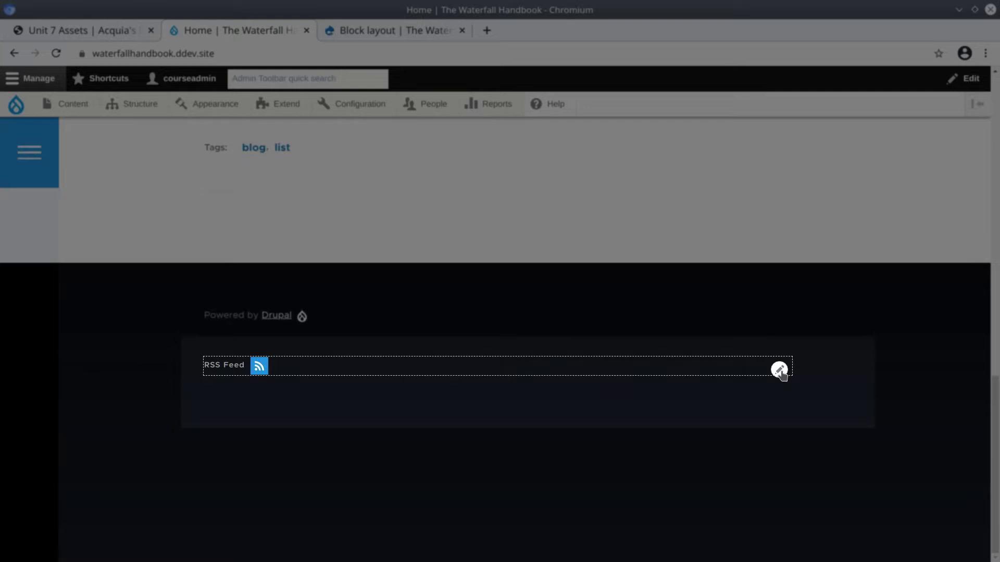
{"action": "left_click", "coordinate": [779, 370]}
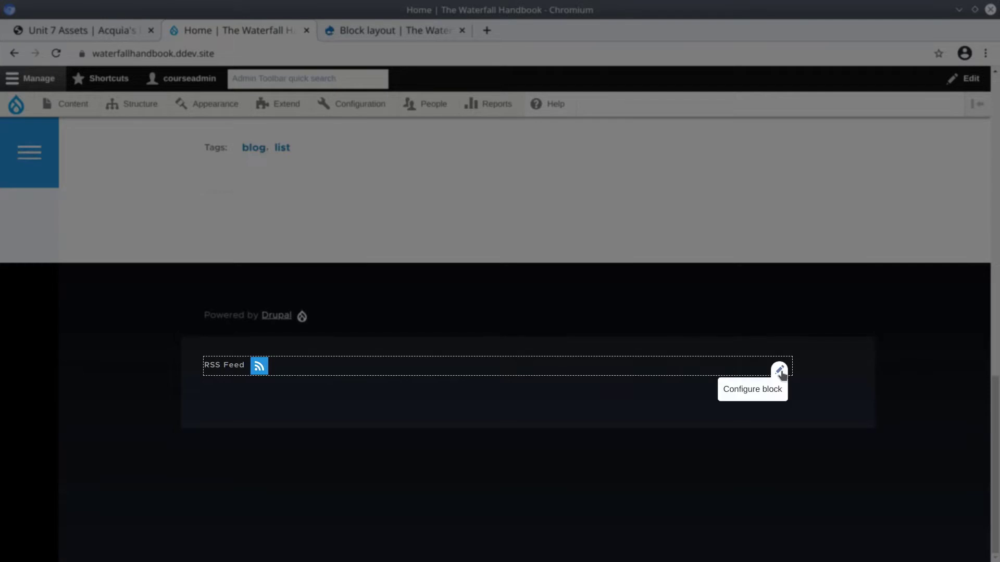
{"action": "left_click", "coordinate": [763, 394]}
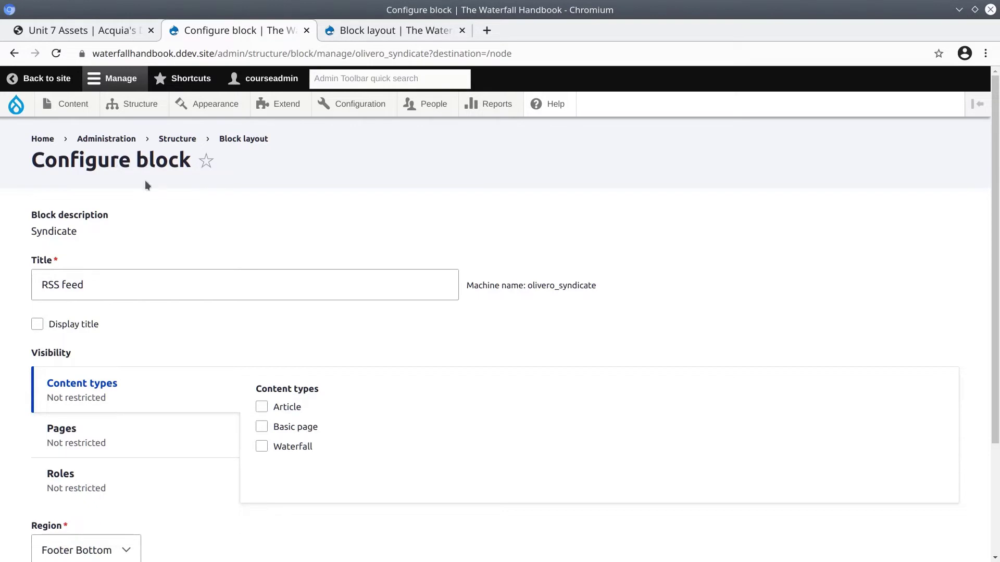
From Block layout, open the RSS feed block's configuration.
{"action": "left_click", "coordinate": [412, 29]}
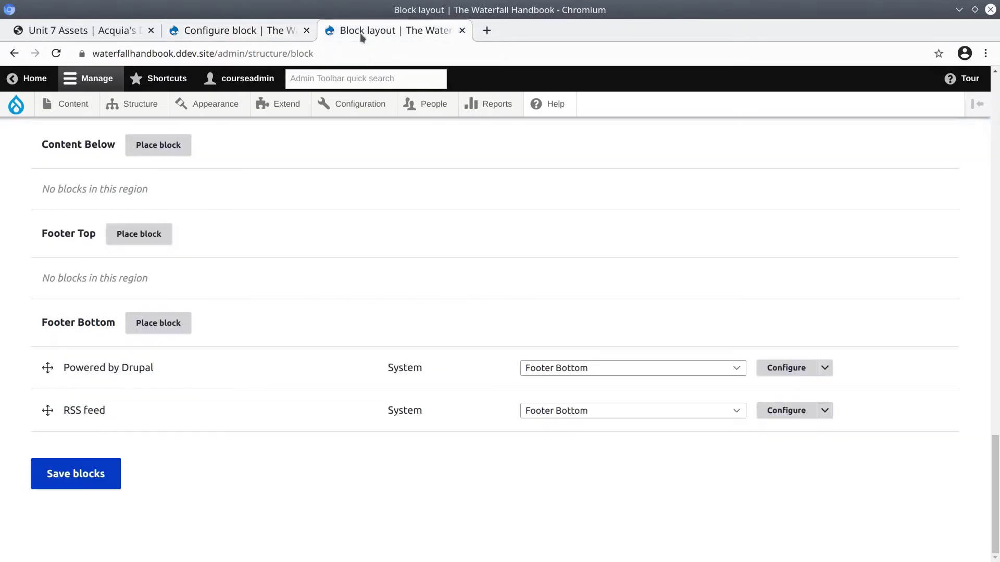
{"action": "scroll", "coordinate": [364, 167], "scroll_direction": "up", "scroll_amount": 5}
{"action": "scroll", "coordinate": [359, 185], "scroll_direction": "up", "scroll_amount": 5}
{"action": "scroll", "coordinate": [313, 208], "scroll_direction": "down", "scroll_amount": 10}
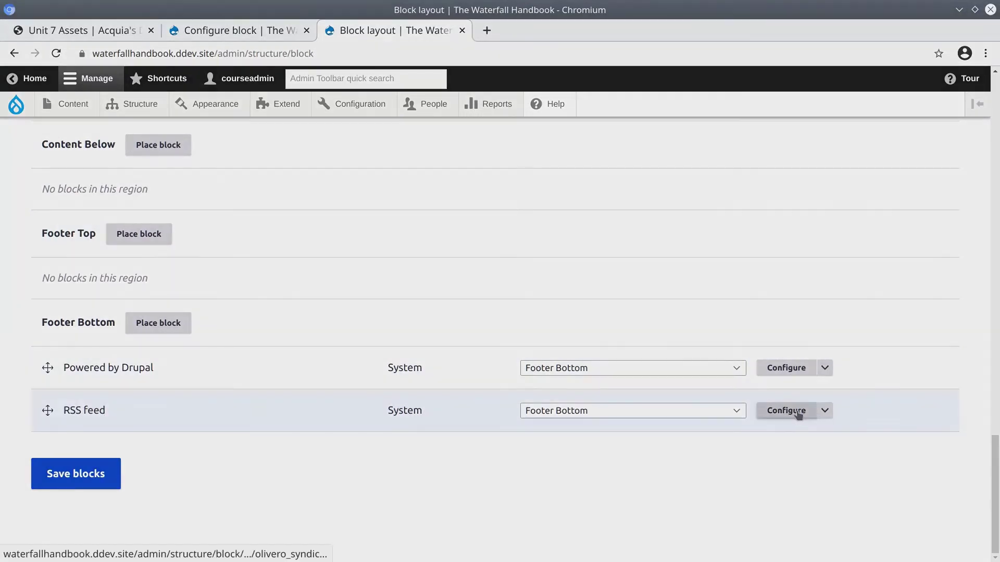
{"action": "left_click", "coordinate": [795, 412]}
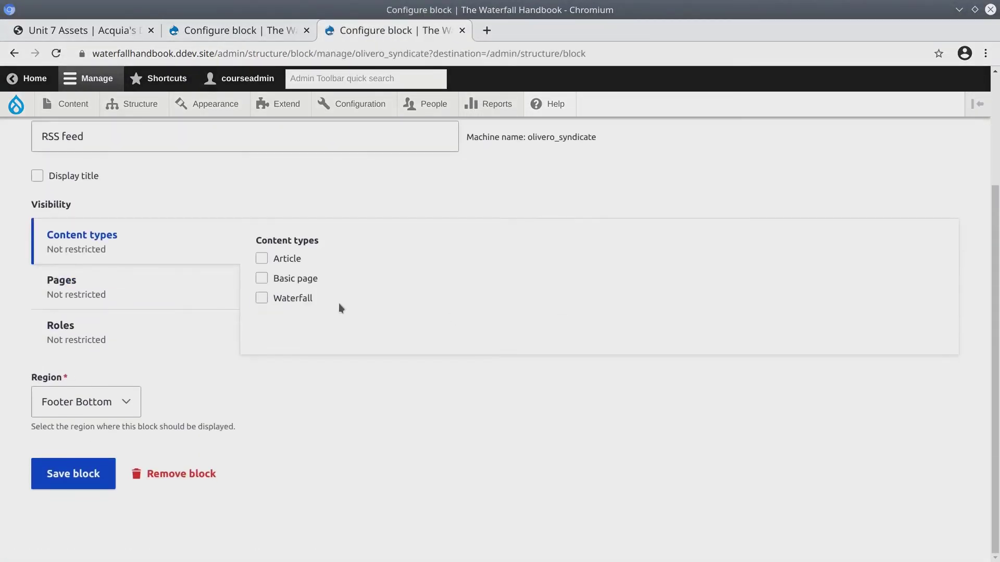
{"action": "scroll", "coordinate": [396, 370], "scroll_direction": "up", "scroll_amount": 3}
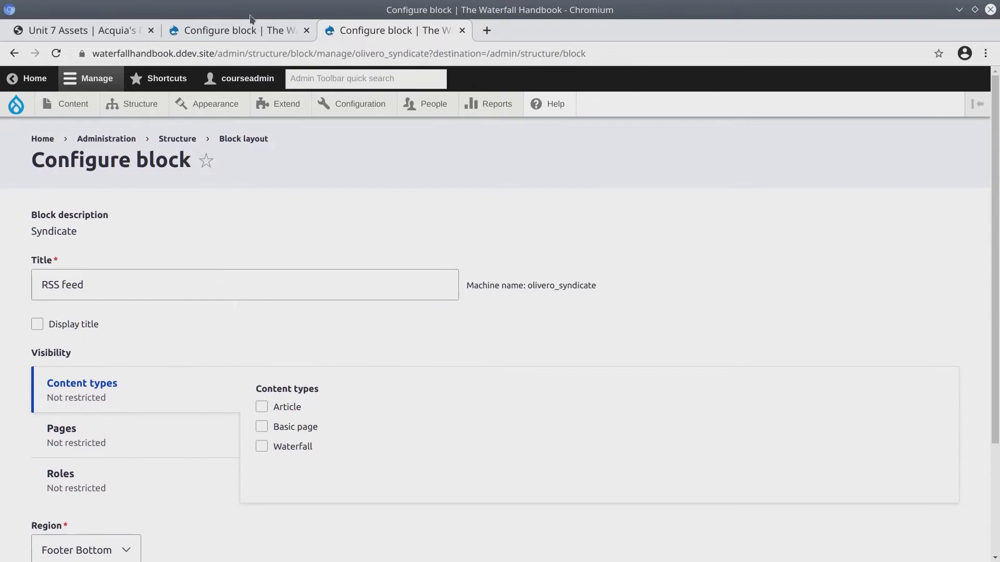
On the Syndicate Configure block tab, select the Title field and scroll down to Remove block.
{"action": "left_click", "coordinate": [239, 35]}
{"action": "left_click", "coordinate": [388, 33]}
{"action": "scroll", "coordinate": [283, 261], "scroll_direction": "down", "scroll_amount": 2}
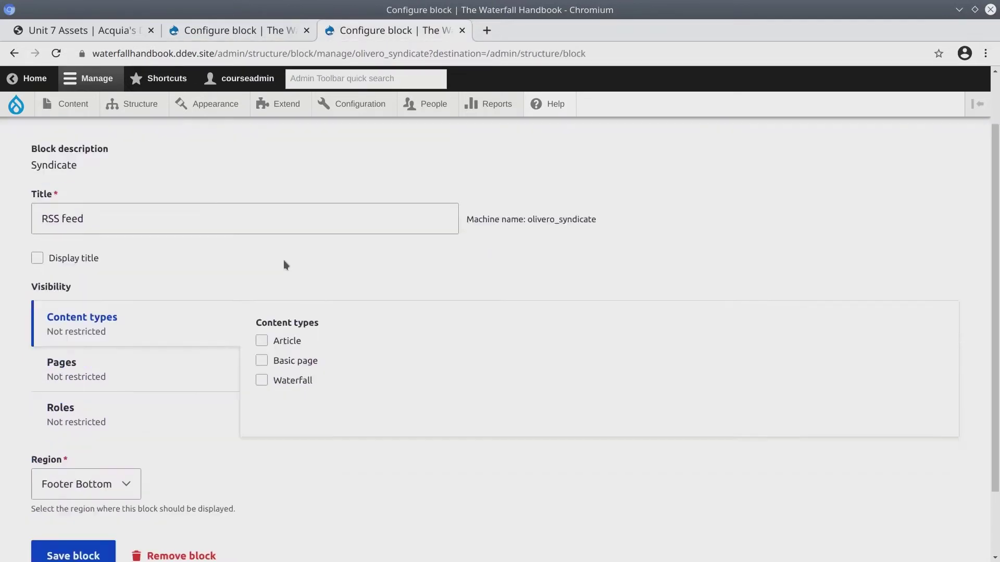
{"action": "scroll", "coordinate": [252, 200], "scroll_direction": "up", "scroll_amount": 1}
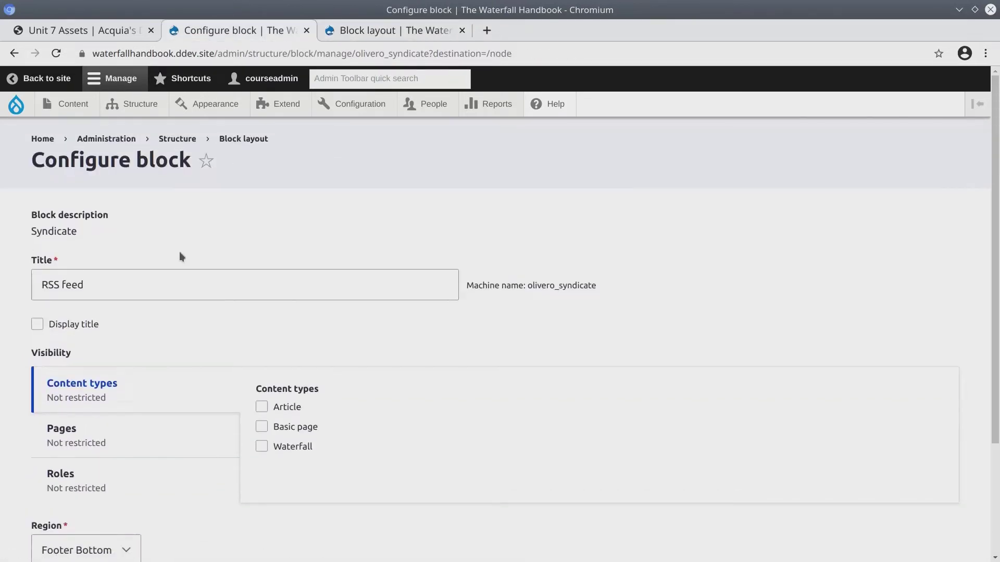
{"action": "scroll", "coordinate": [183, 255], "scroll_direction": "down", "scroll_amount": 2}
{"action": "scroll", "coordinate": [189, 274], "scroll_direction": "up", "scroll_amount": 3}
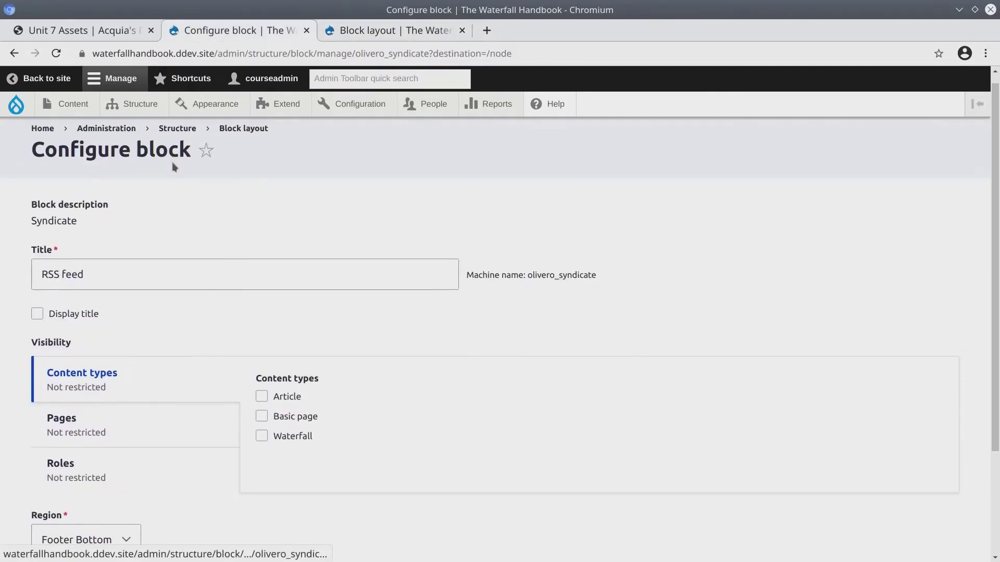
{"action": "left_click", "coordinate": [101, 271]}
{"action": "scroll", "coordinate": [199, 271], "scroll_direction": "down", "scroll_amount": 3}
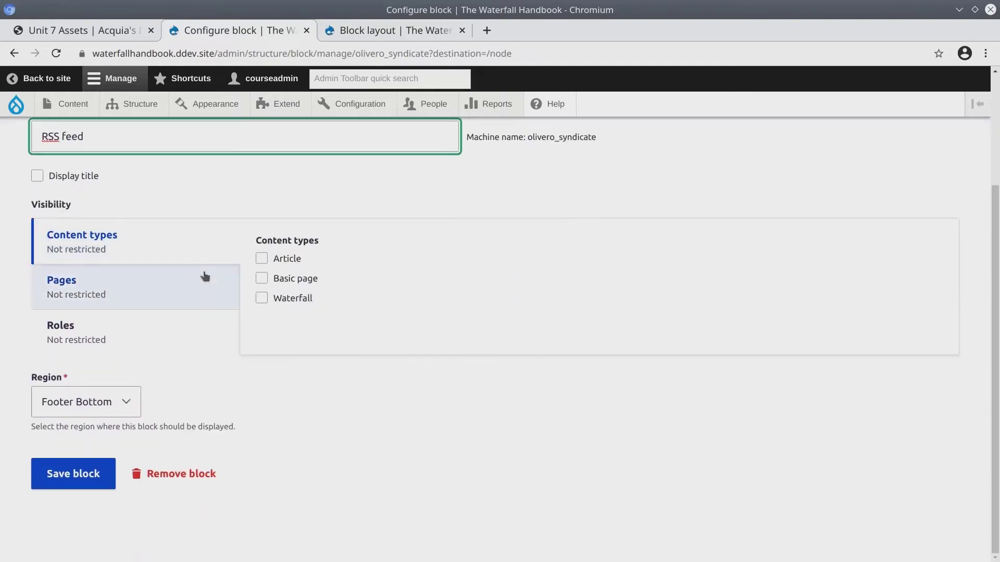
Remove the RSS feed block and confirm the removal.
{"action": "left_click", "coordinate": [185, 483]}
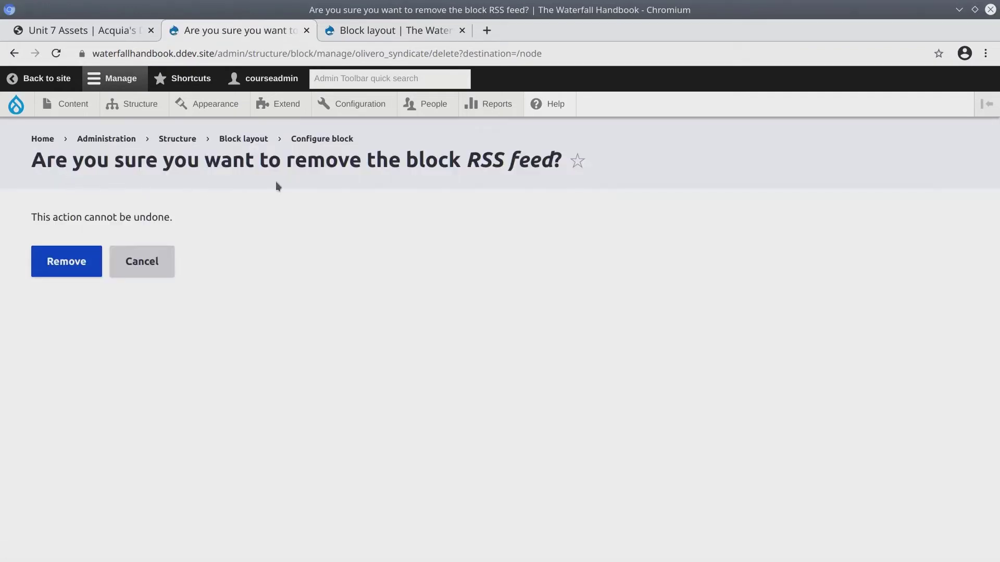
{"action": "left_click", "coordinate": [68, 267]}
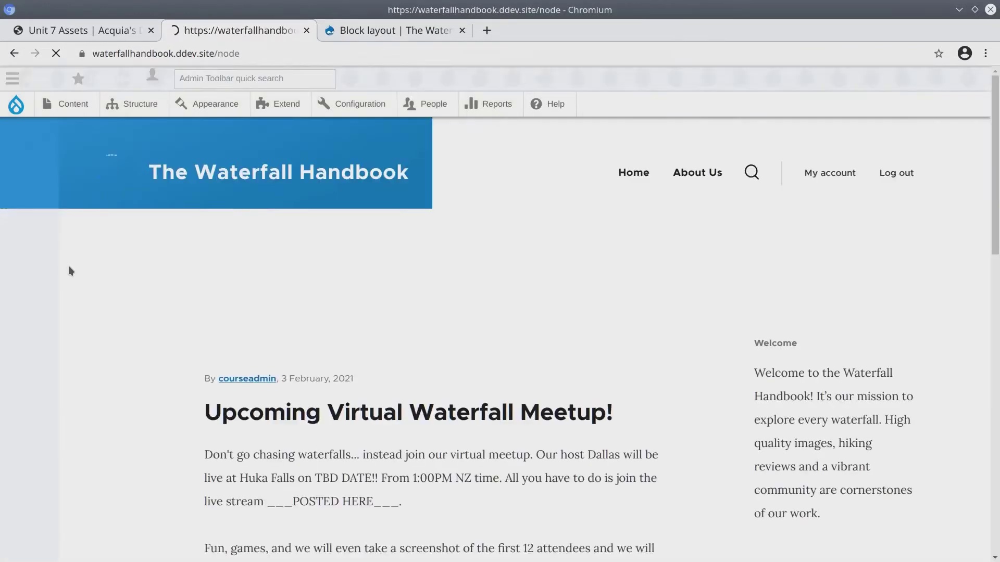
{"action": "left_click_drag", "start_coordinate": [270, 328], "coordinate": [376, 329]}
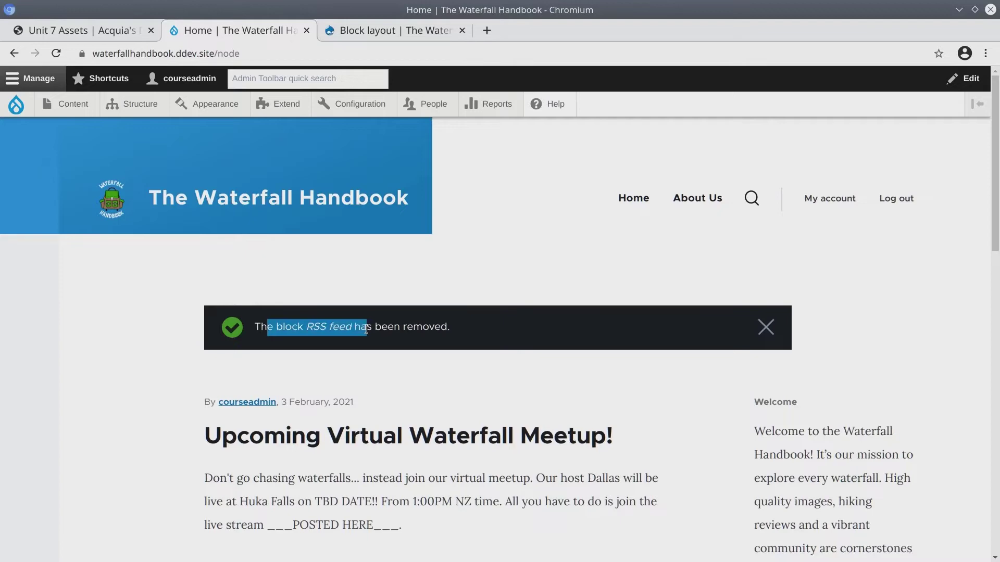
{"action": "left_click", "coordinate": [339, 343]}
Check the homepage footer, then return to Block layout and scroll to the top.
{"action": "scroll", "coordinate": [329, 331], "scroll_direction": "down", "scroll_amount": 15}
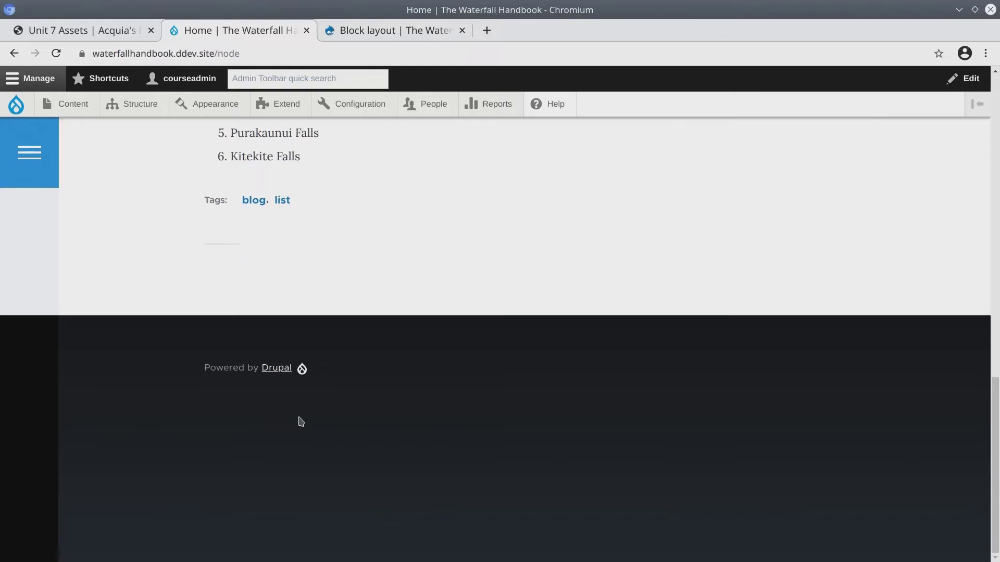
{"action": "scroll", "coordinate": [418, 429], "scroll_direction": "up", "scroll_amount": 3}
{"action": "key", "text": "ctrl+Tab"}
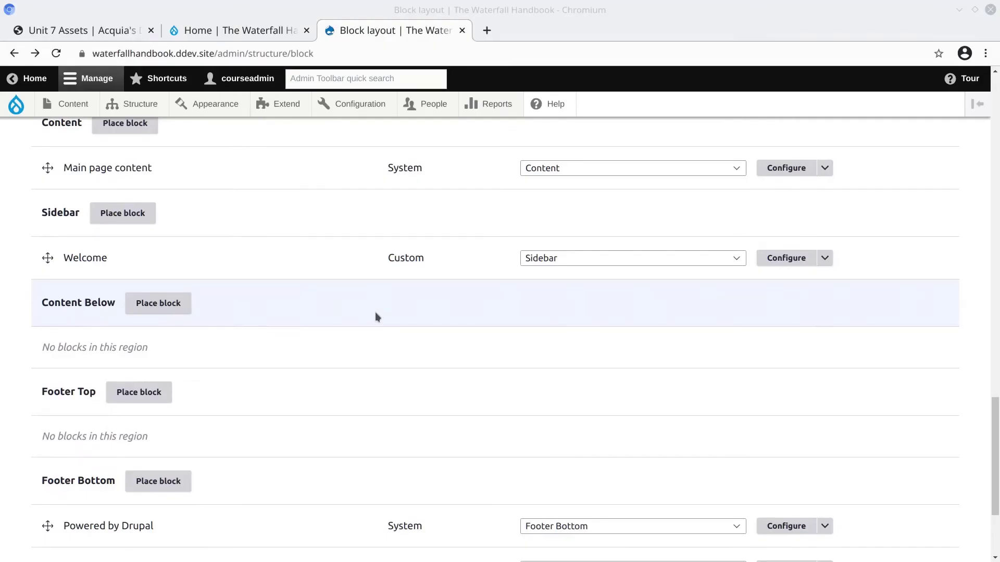
{"action": "scroll", "coordinate": [375, 316], "scroll_direction": "up", "scroll_amount": 15}
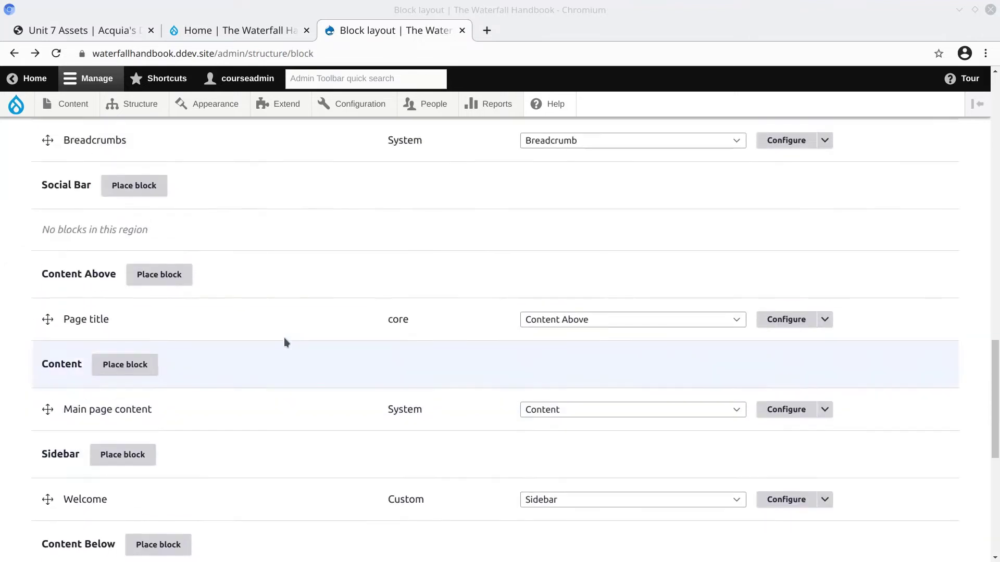
{"action": "scroll", "coordinate": [285, 339], "scroll_direction": "up", "scroll_amount": 10}
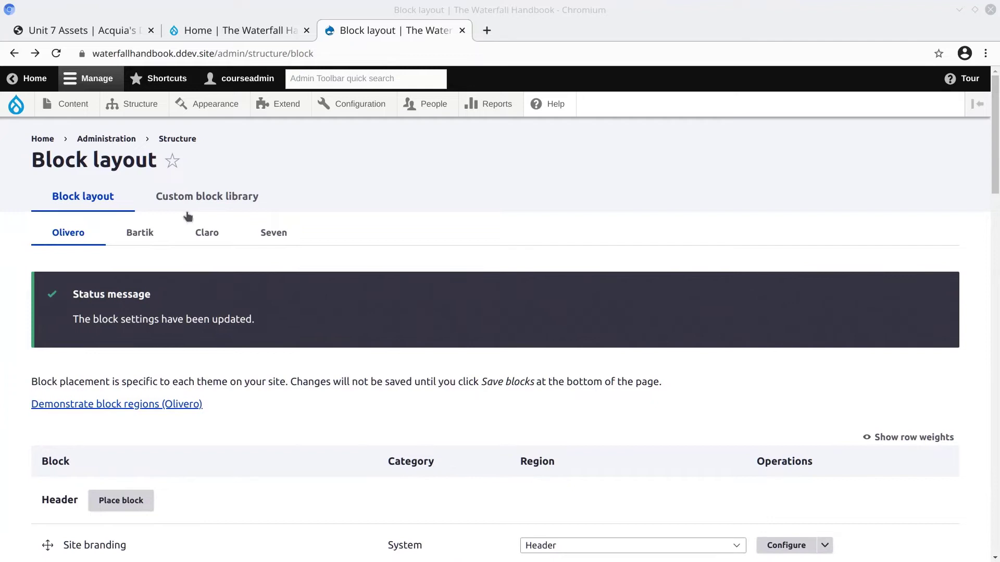
Go to the course assets homepage and open the Unit 7 assets list.
{"action": "left_click", "coordinate": [86, 30]}
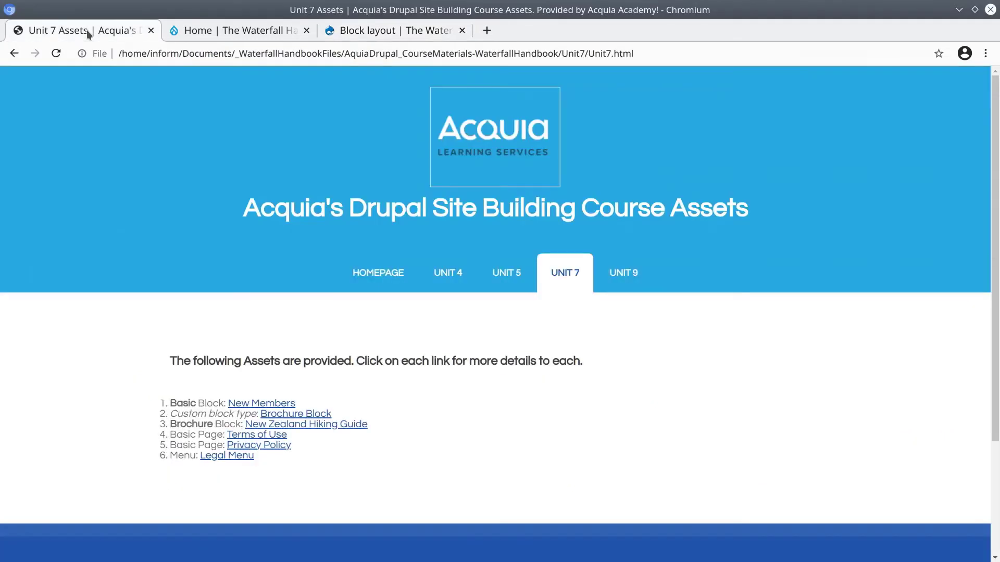
{"action": "left_click", "coordinate": [333, 209]}
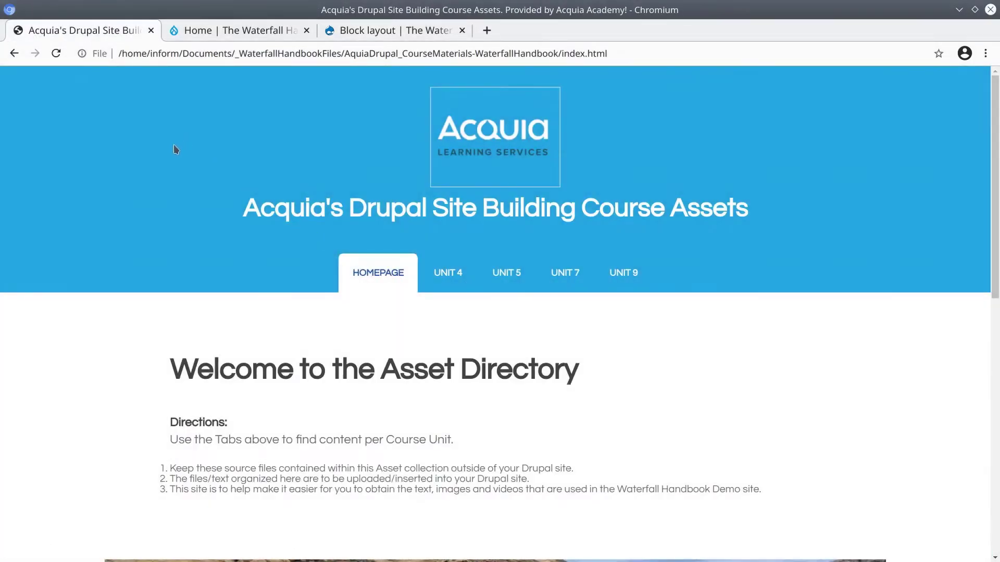
{"action": "scroll", "coordinate": [144, 357], "scroll_direction": "down", "scroll_amount": 2}
{"action": "scroll", "coordinate": [118, 349], "scroll_direction": "down", "scroll_amount": 3}
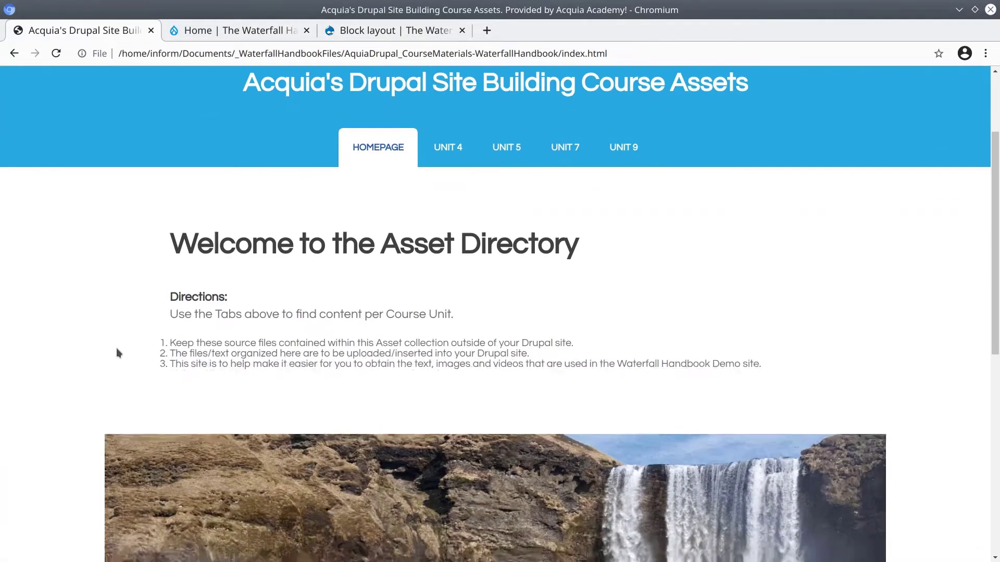
{"action": "scroll", "coordinate": [445, 316], "scroll_direction": "up", "scroll_amount": 2}
{"action": "scroll", "coordinate": [445, 316], "scroll_direction": "up", "scroll_amount": 1}
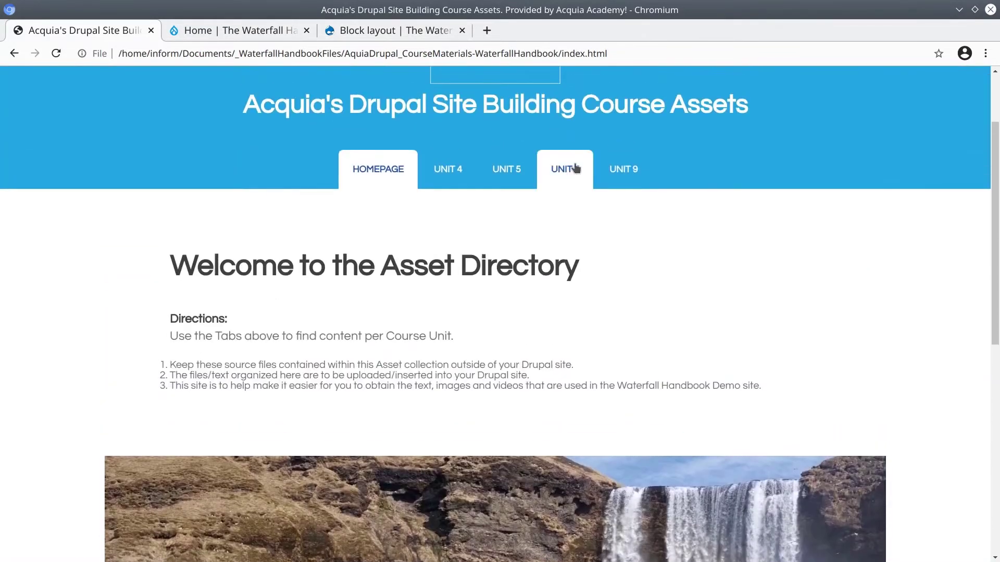
{"action": "left_click", "coordinate": [565, 166]}
Highlight the 'Basic Block' label text on the New Members asset page.
{"action": "double_click", "coordinate": [187, 404]}
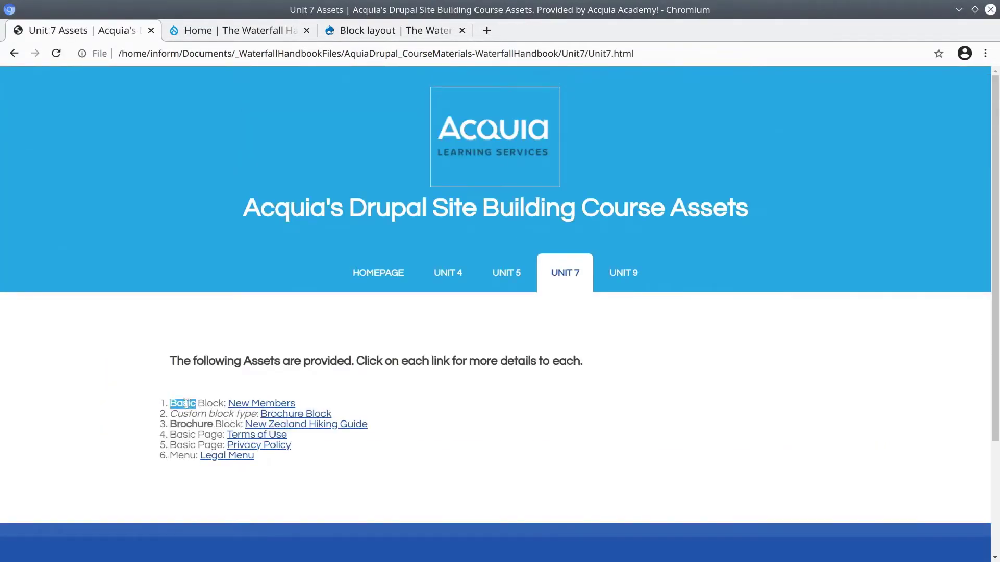
{"action": "left_click", "coordinate": [196, 404]}
{"action": "double_click", "coordinate": [185, 404]}
{"action": "left_click", "coordinate": [181, 404]}
{"action": "left_click_drag", "start_coordinate": [183, 403], "coordinate": [253, 406]}
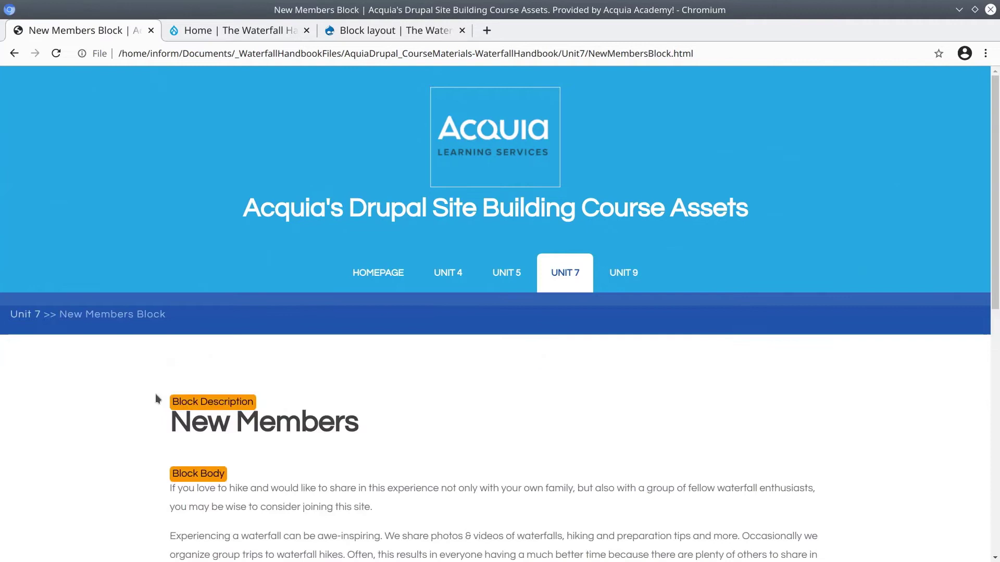
Back in Drupal, go to Structure > Block layout and open the Custom block library.
{"action": "left_click", "coordinate": [356, 39]}
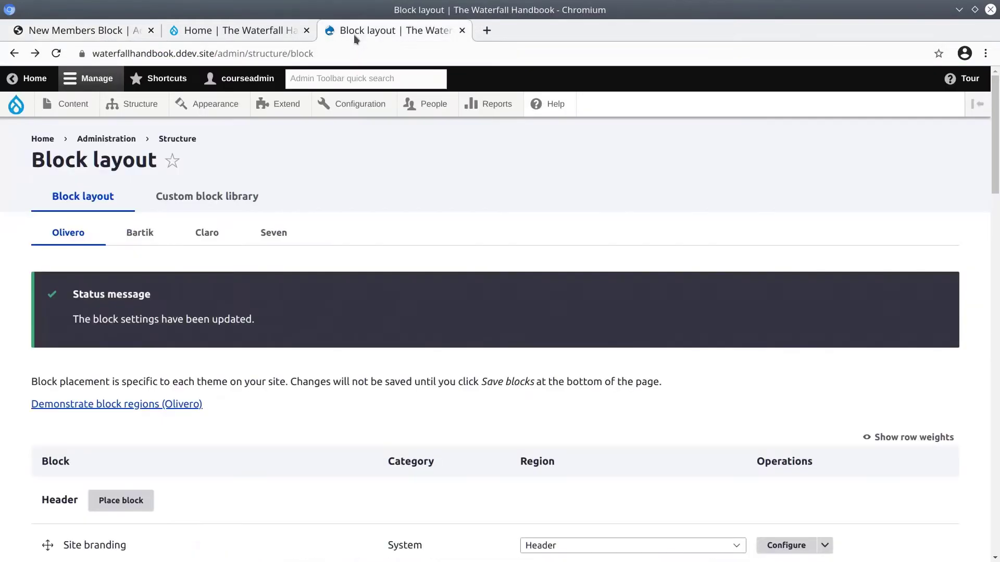
{"action": "mouse_move", "coordinate": [138, 104]}
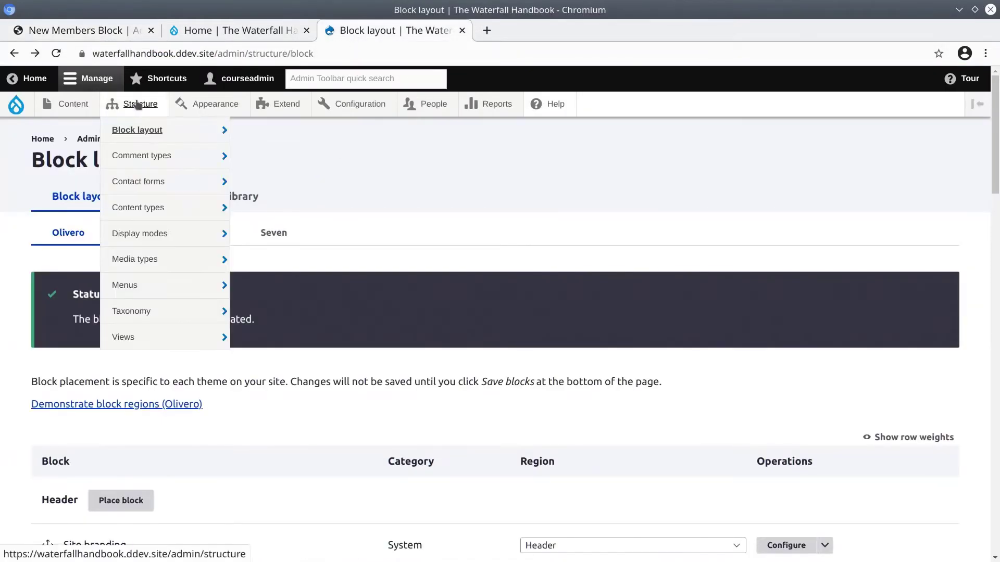
{"action": "left_click", "coordinate": [166, 133]}
{"action": "mouse_move", "coordinate": [233, 202]}
{"action": "left_mouse_down"}
{"action": "mouse_move", "coordinate": [241, 183]}
{"action": "mouse_move", "coordinate": [250, 200]}
{"action": "left_mouse_up"}
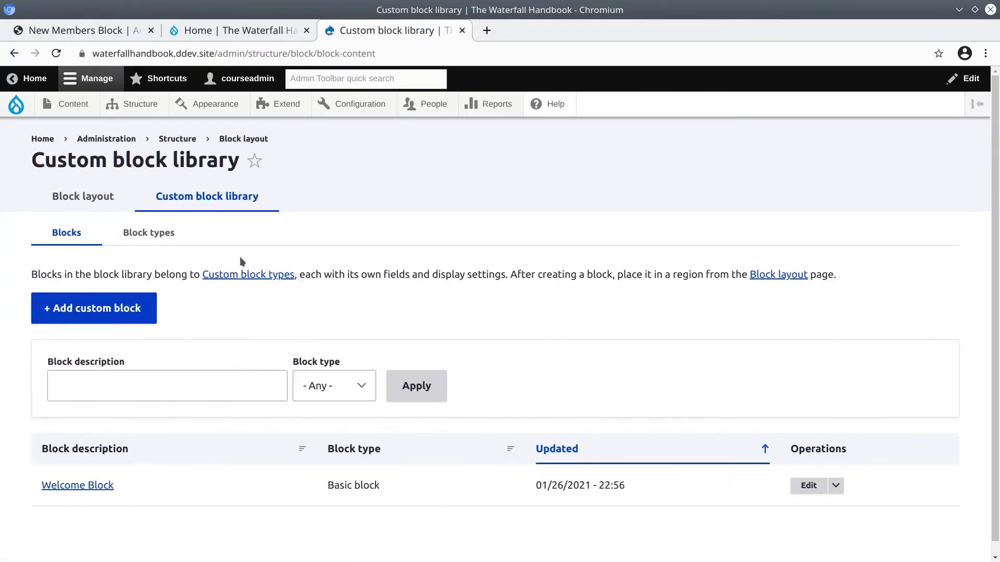
Point out Welcome Block as the only library entry and start adding a custom block.
{"action": "triple_click", "coordinate": [188, 487]}
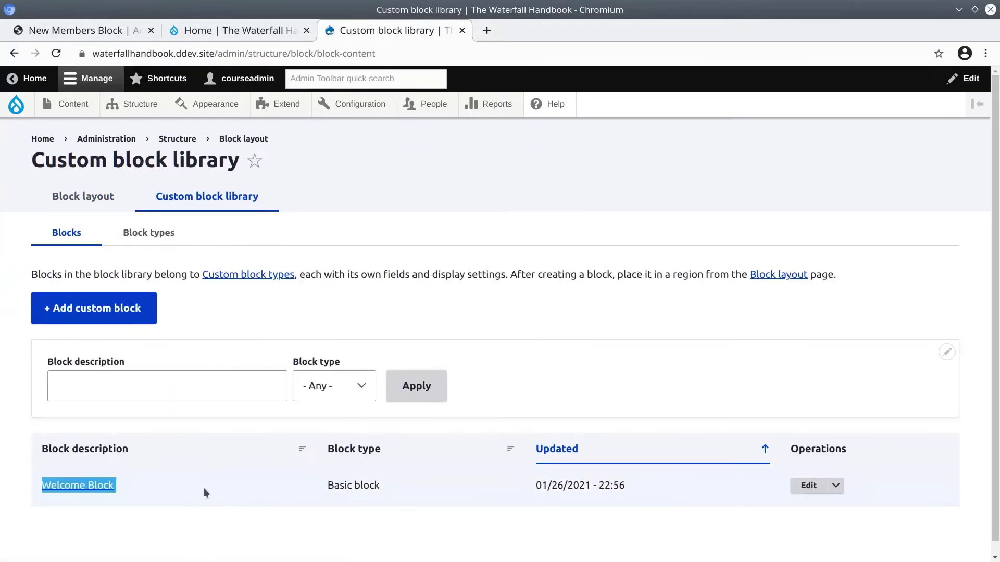
{"action": "left_click", "coordinate": [205, 489]}
{"action": "triple_click", "coordinate": [194, 491]}
{"action": "left_click", "coordinate": [198, 489]}
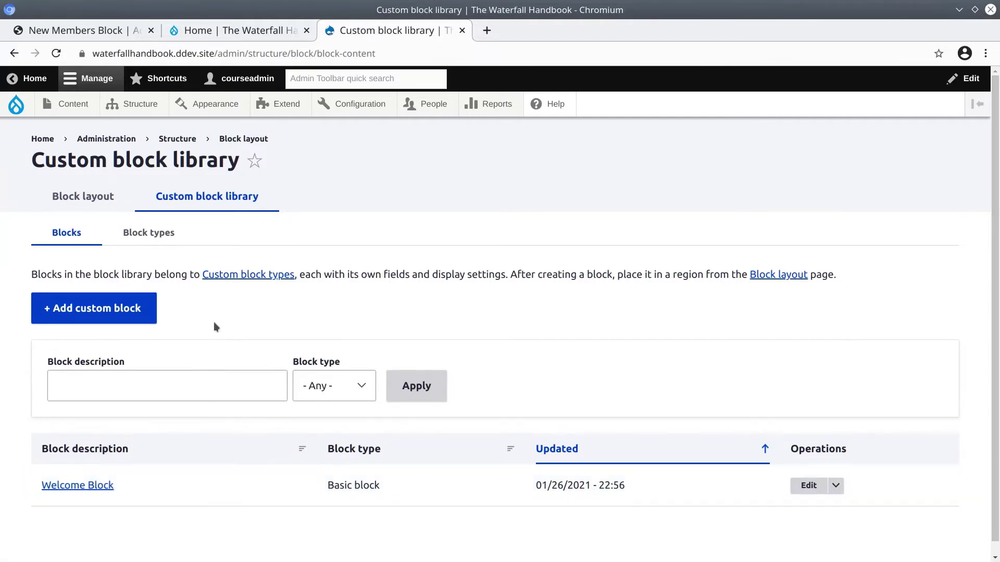
{"action": "left_click_drag", "start_coordinate": [118, 314], "coordinate": [120, 311]}
Copy 'New Members' from the asset page into the new block's description.
{"action": "left_click", "coordinate": [120, 312]}
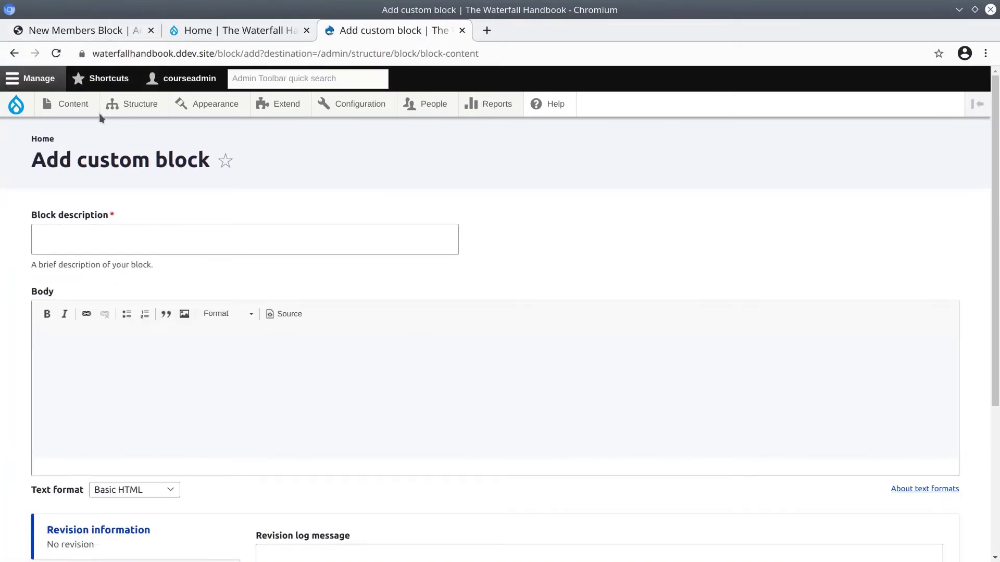
{"action": "left_click", "coordinate": [89, 32]}
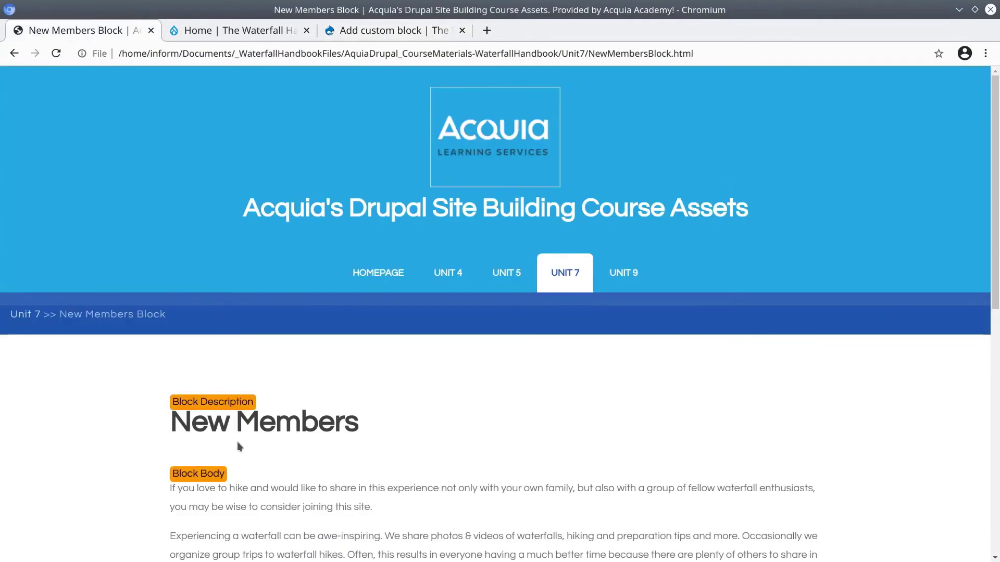
{"action": "double_click", "coordinate": [204, 422]}
{"action": "left_click_drag", "start_coordinate": [204, 422], "coordinate": [358, 423]}
{"action": "right_click", "coordinate": [204, 423]}
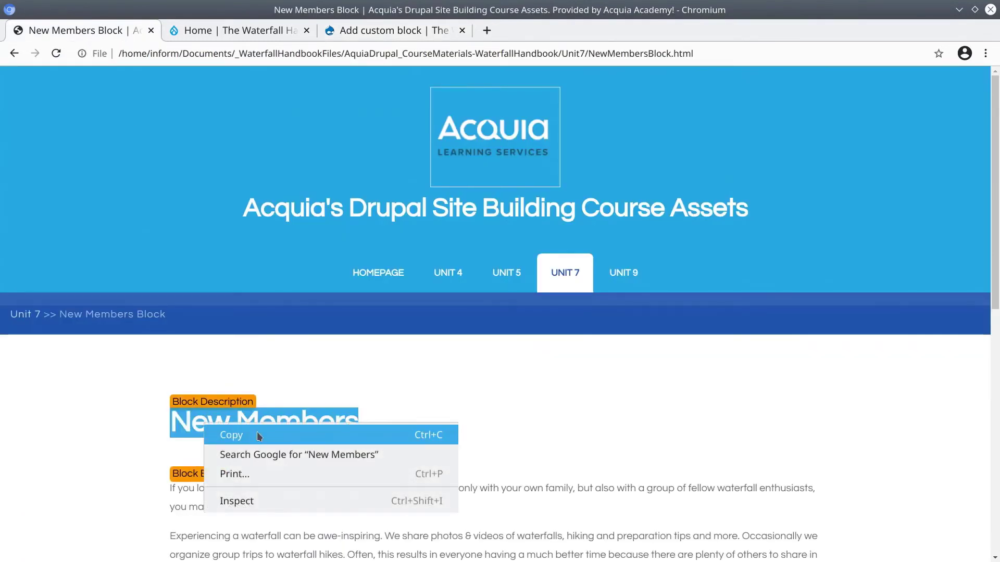
{"action": "left_click", "coordinate": [259, 443]}
{"action": "left_click", "coordinate": [387, 30]}
{"action": "left_click", "coordinate": [155, 244]}
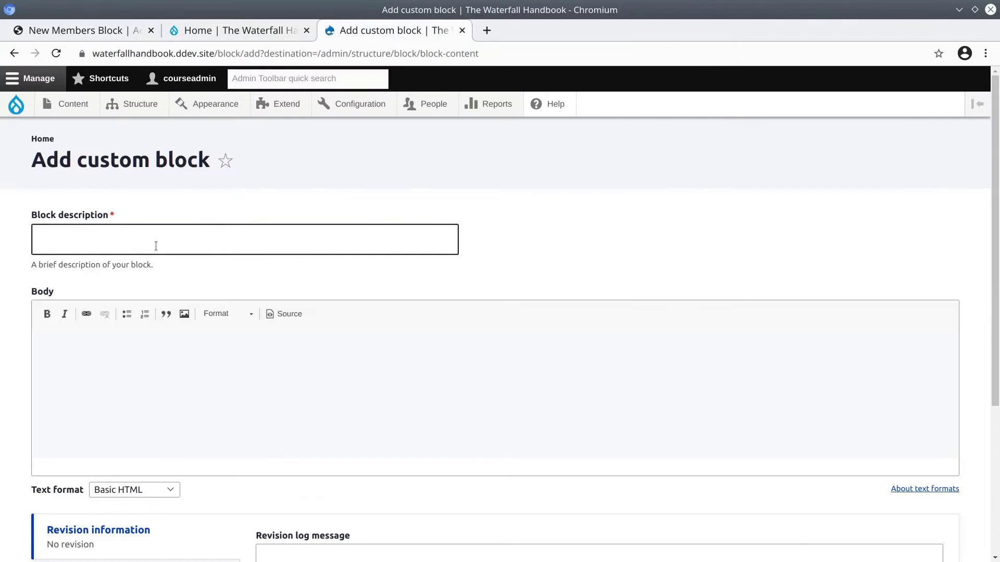
{"action": "right_click", "coordinate": [156, 245]}
{"action": "left_click", "coordinate": [196, 344]}
Add the asset's two body paragraphs, enter revision log 'initial commit.', and save the block.
{"action": "left_click", "coordinate": [161, 344]}
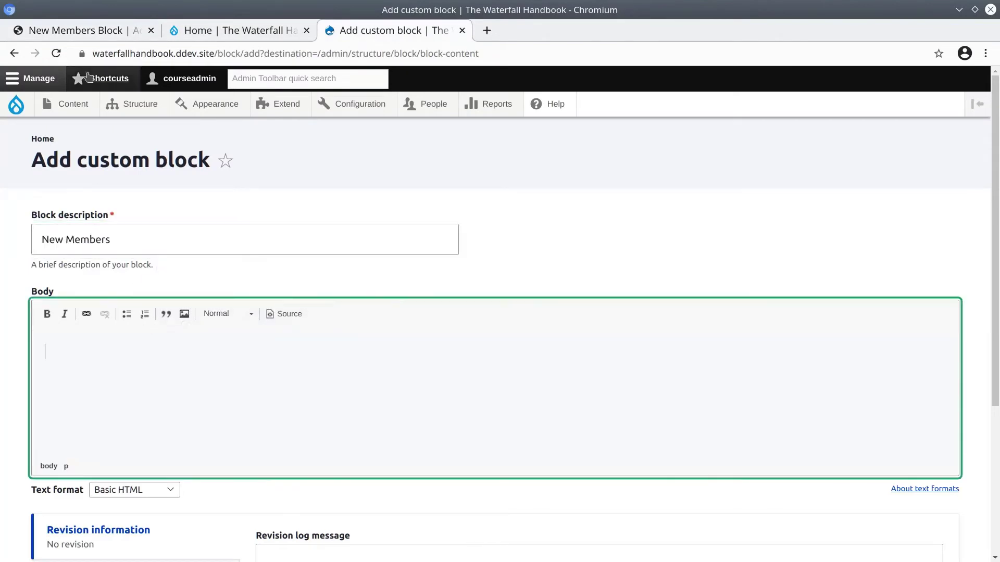
{"action": "left_click", "coordinate": [84, 31]}
{"action": "left_click_drag", "start_coordinate": [240, 471], "coordinate": [164, 390]}
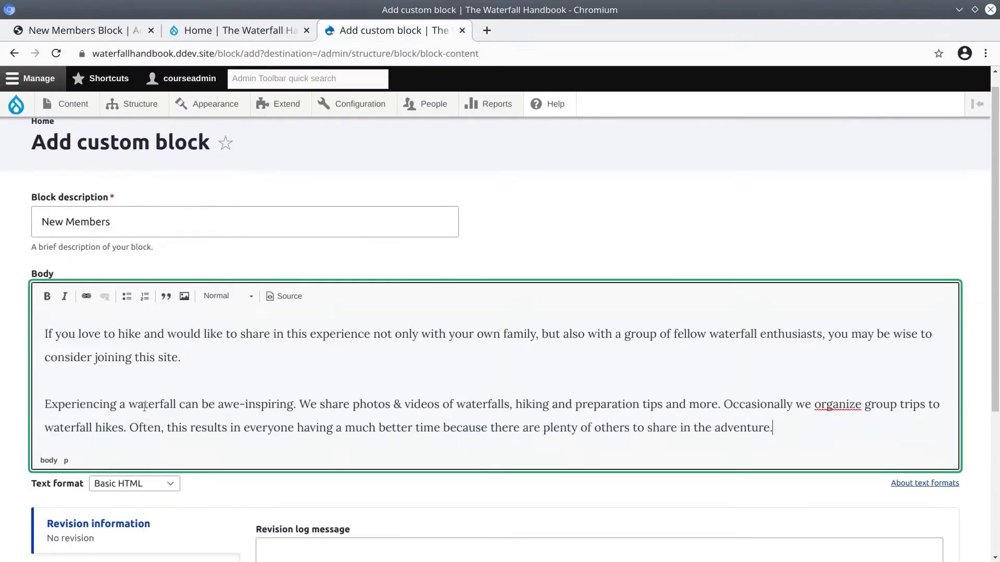
{"action": "scroll", "coordinate": [159, 404], "scroll_direction": "down", "scroll_amount": 5}
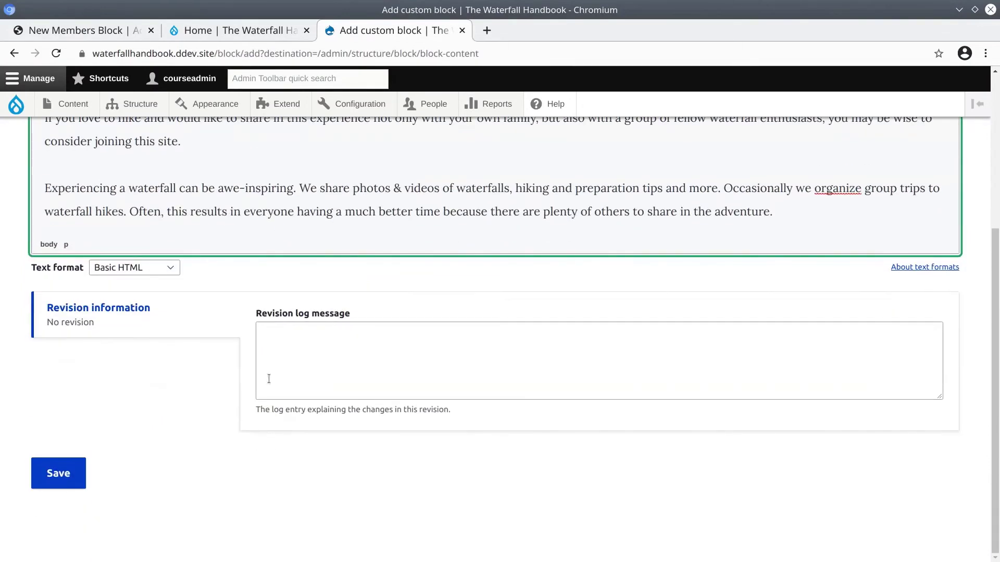
{"action": "left_click", "coordinate": [333, 356]}
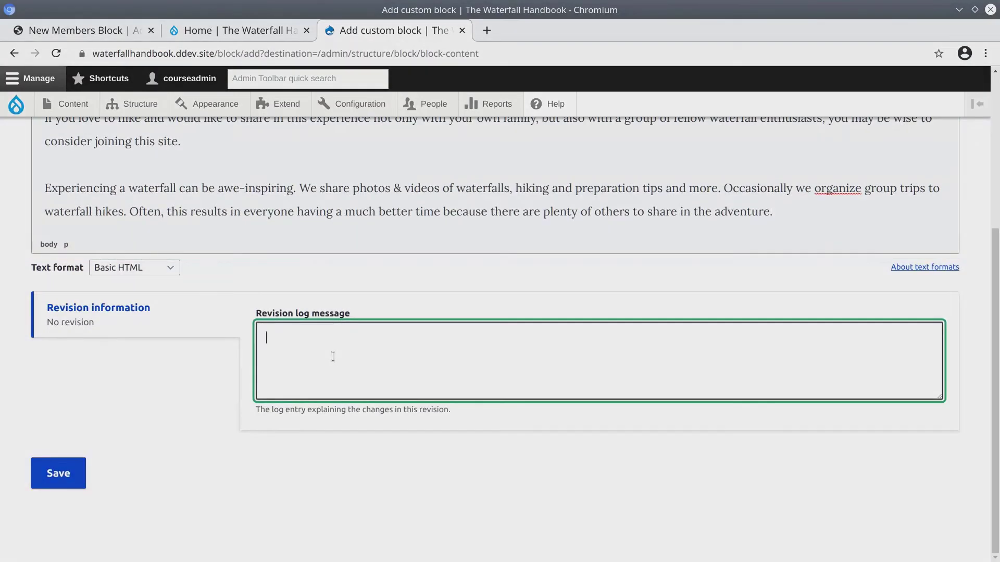
{"action": "type", "text": "initial commit."}
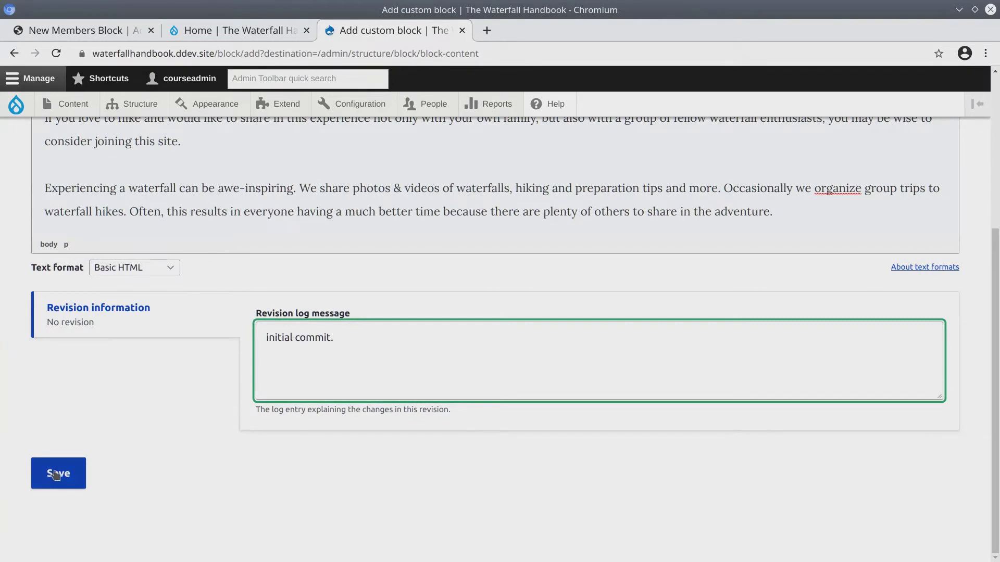
{"action": "left_click", "coordinate": [56, 475]}
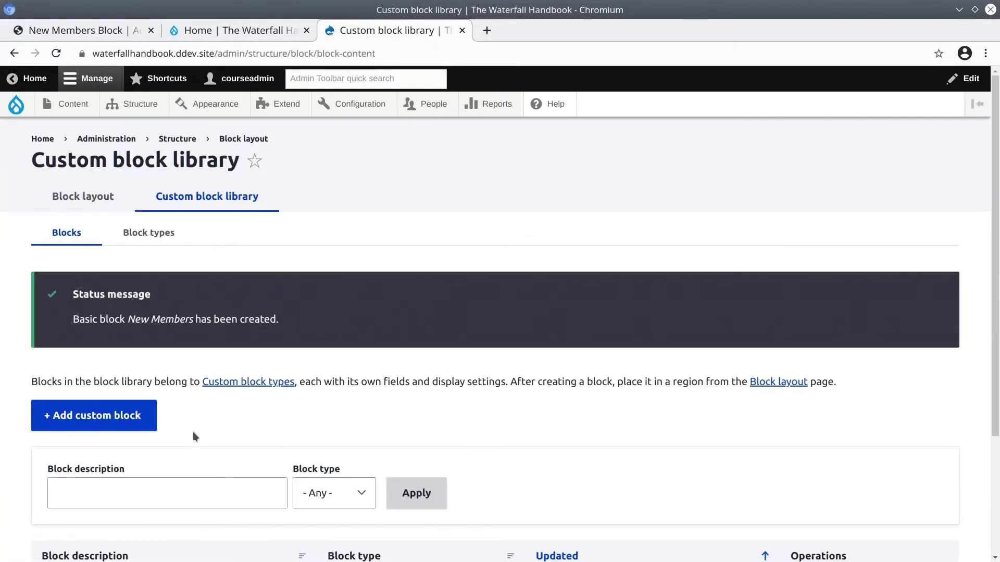
Open New Members from the Custom block library and read through its Body paragraphs.
{"action": "scroll", "coordinate": [299, 361], "scroll_direction": "down", "scroll_amount": 3}
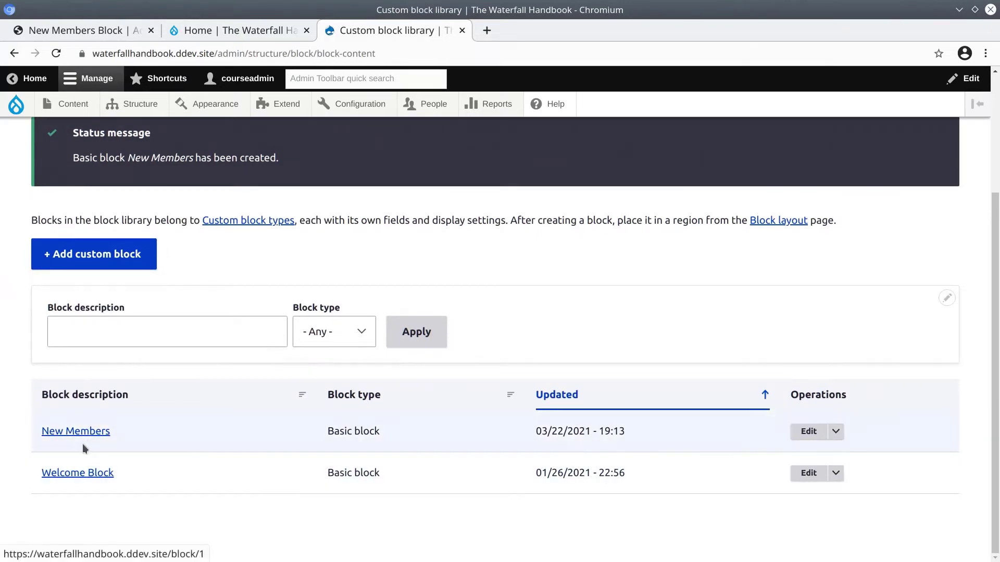
{"action": "left_click", "coordinate": [85, 432]}
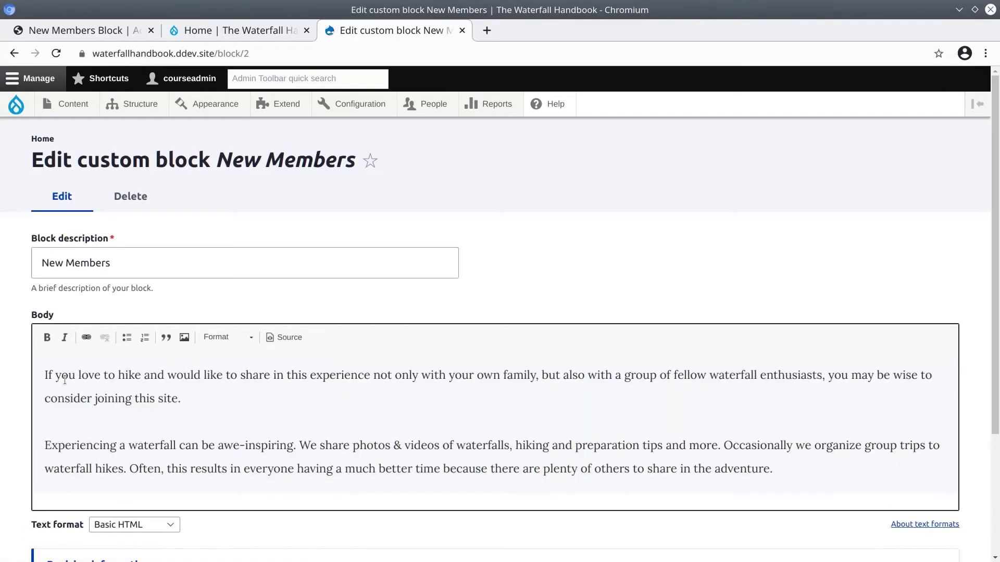
{"action": "left_click_drag", "start_coordinate": [52, 375], "coordinate": [811, 383]}
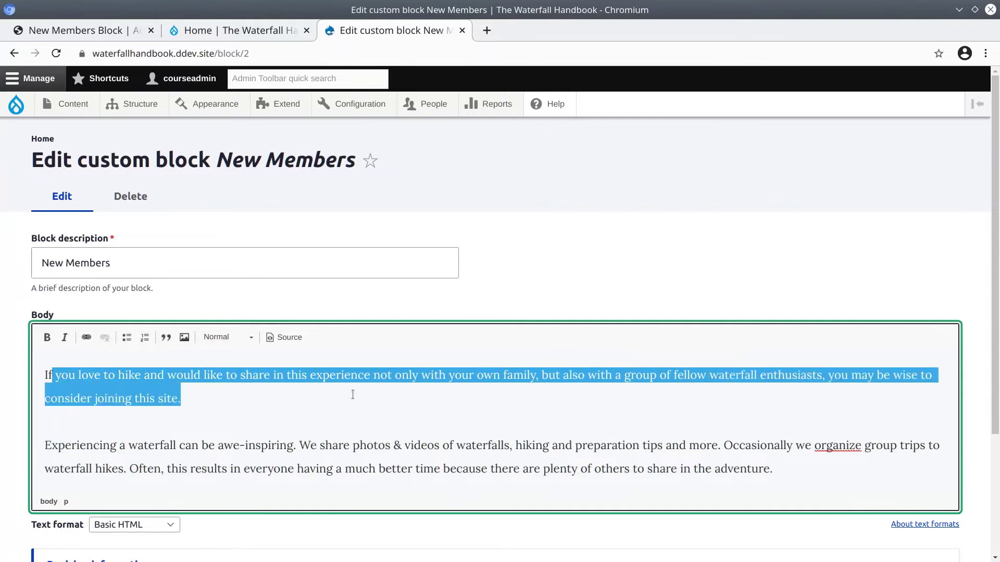
{"action": "left_click", "coordinate": [241, 444]}
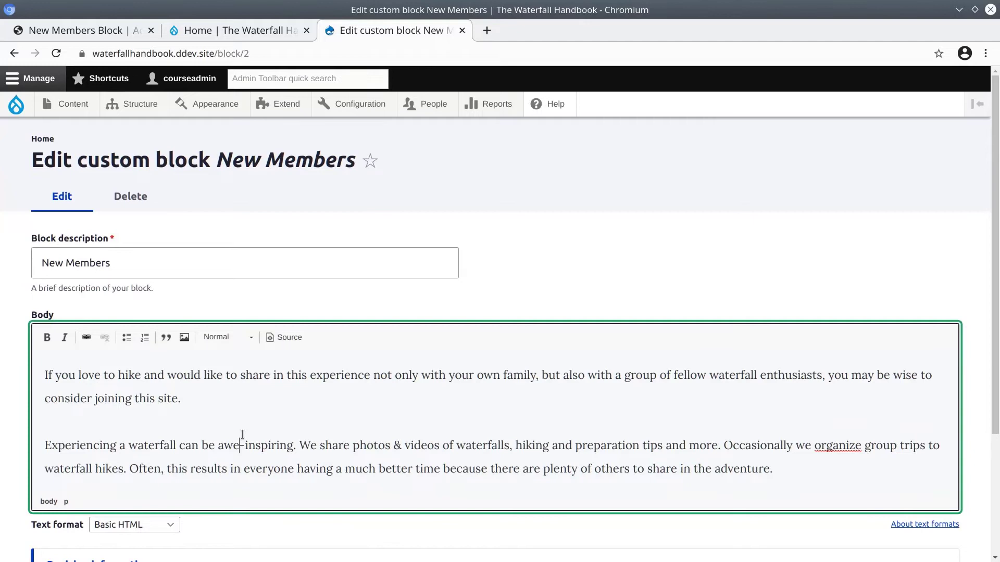
{"action": "left_click", "coordinate": [251, 237]}
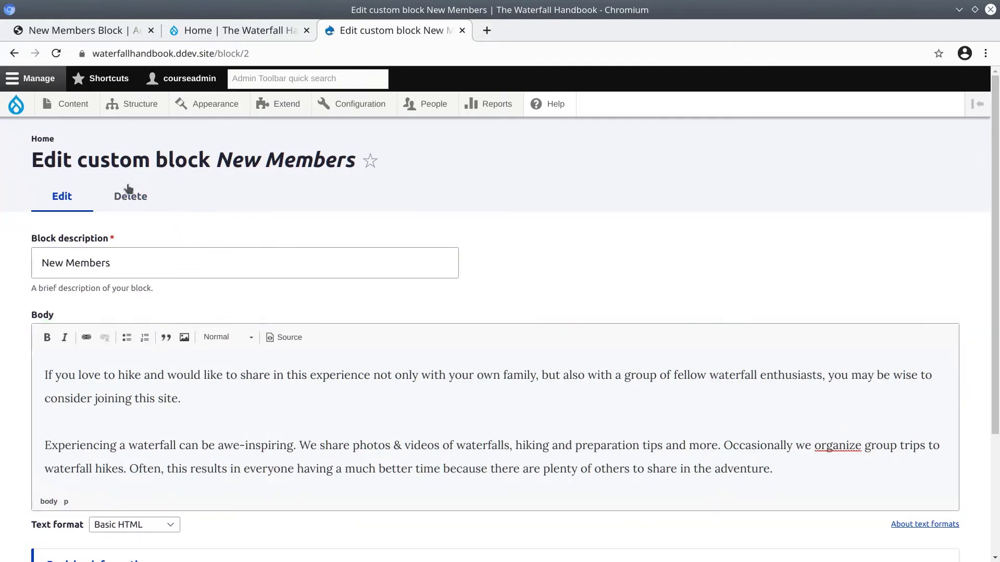
Open the Custom block library and locate the Welcome Block and New Members entries.
{"action": "mouse_move", "coordinate": [136, 107]}
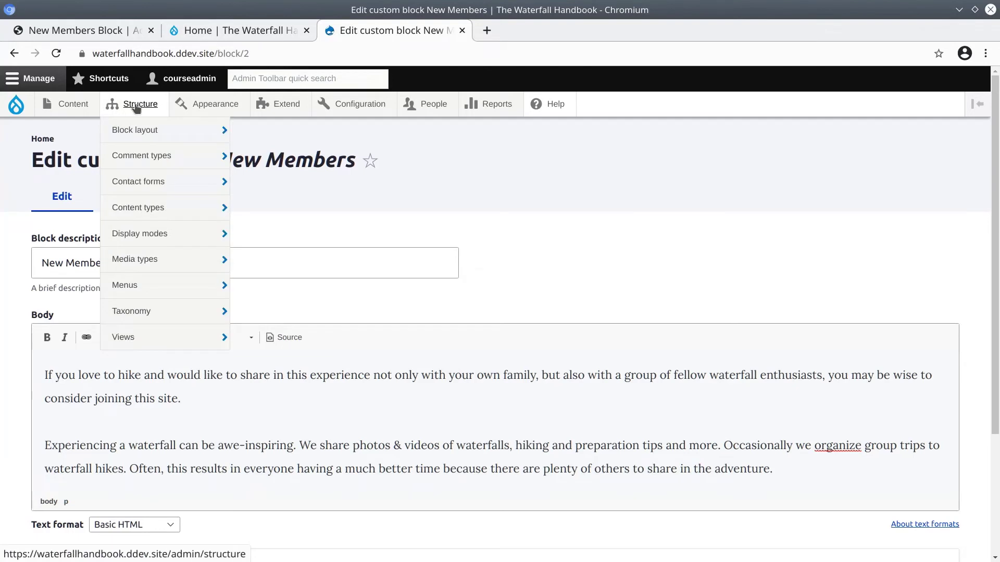
{"action": "mouse_move", "coordinate": [136, 131]}
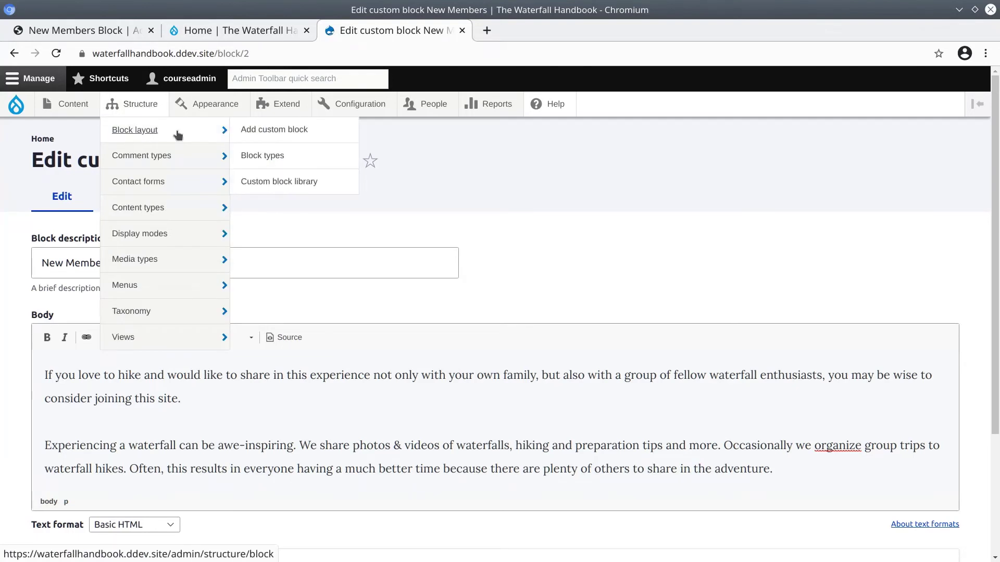
{"action": "left_click_drag", "start_coordinate": [284, 184], "coordinate": [286, 187]}
{"action": "scroll", "coordinate": [145, 475], "scroll_direction": "down", "scroll_amount": 1}
{"action": "triple_click", "coordinate": [145, 475]}
{"action": "triple_click", "coordinate": [146, 475]}
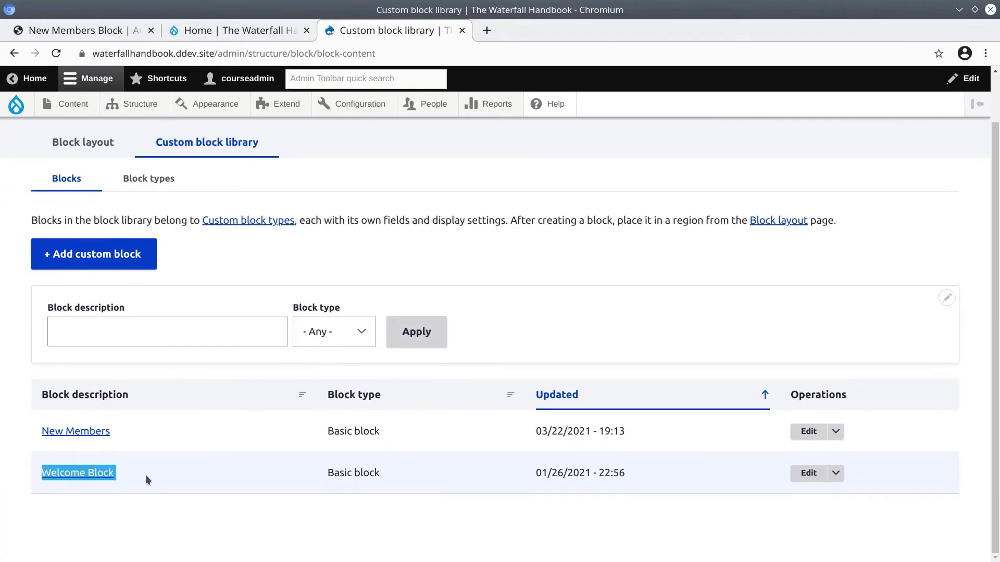
{"action": "left_click", "coordinate": [151, 432]}
{"action": "triple_click", "coordinate": [151, 433]}
{"action": "left_click", "coordinate": [151, 432]}
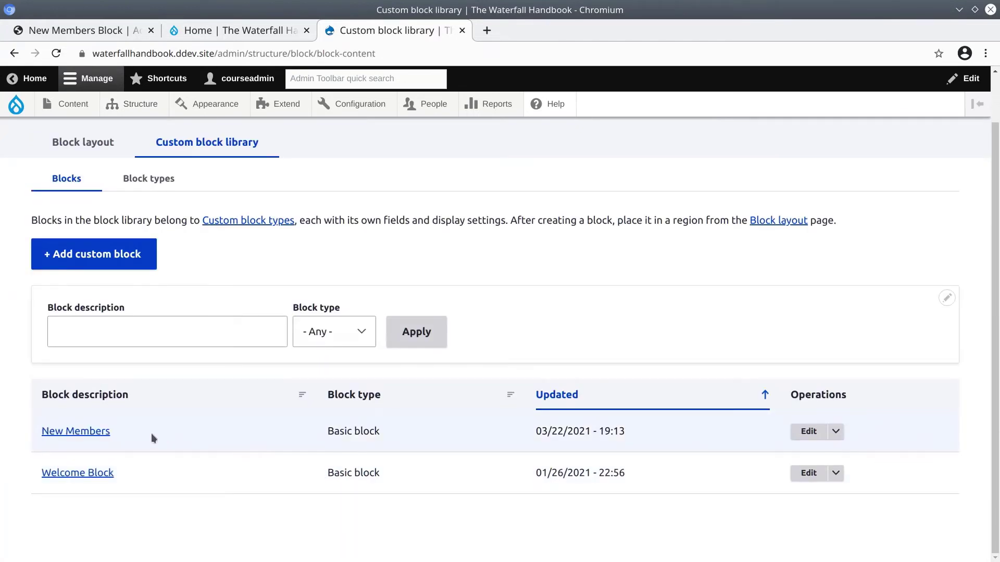
{"action": "triple_click", "coordinate": [151, 434]}
{"action": "left_click", "coordinate": [151, 433]}
{"action": "triple_click", "coordinate": [151, 434]}
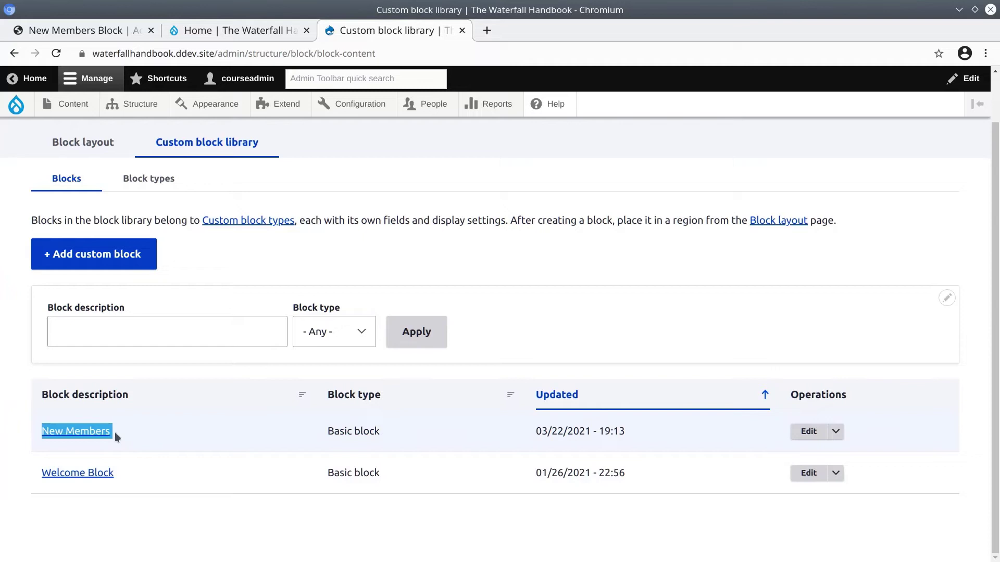
{"action": "left_click", "coordinate": [136, 433]}
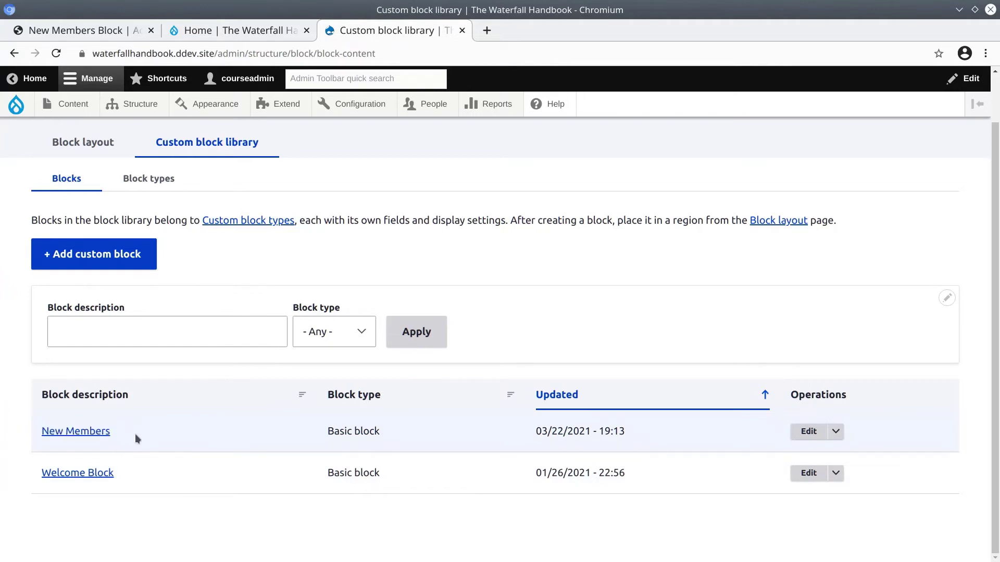
{"action": "left_click", "coordinate": [219, 336]}
{"action": "scroll", "coordinate": [230, 328], "scroll_direction": "up", "scroll_amount": 2}
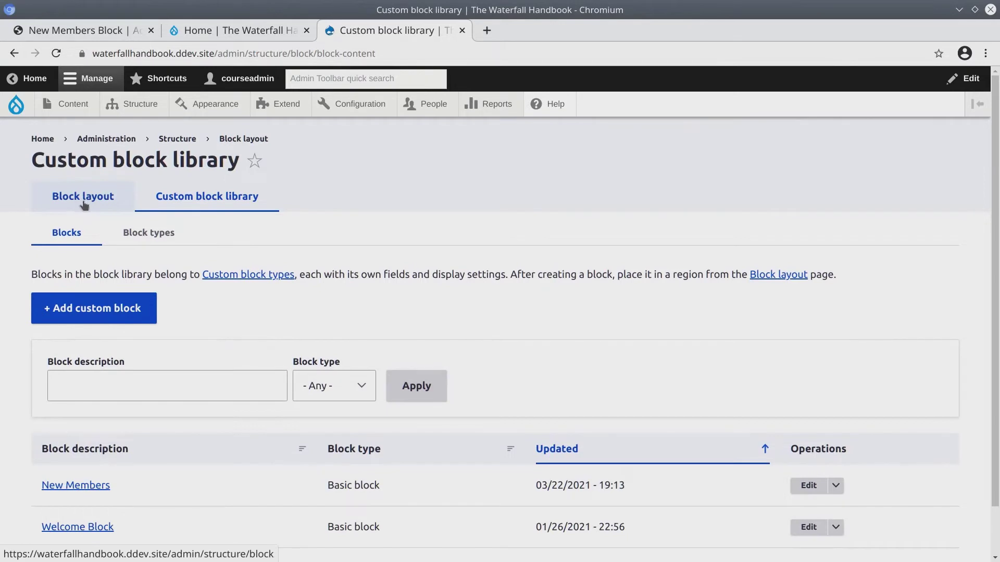
Return to Block layout and find the Sidebar region, which holds only Welcome.
{"action": "mouse_move", "coordinate": [84, 202]}
{"action": "left_mouse_down"}
{"action": "mouse_move", "coordinate": [83, 174]}
{"action": "mouse_move", "coordinate": [80, 195]}
{"action": "left_mouse_up"}
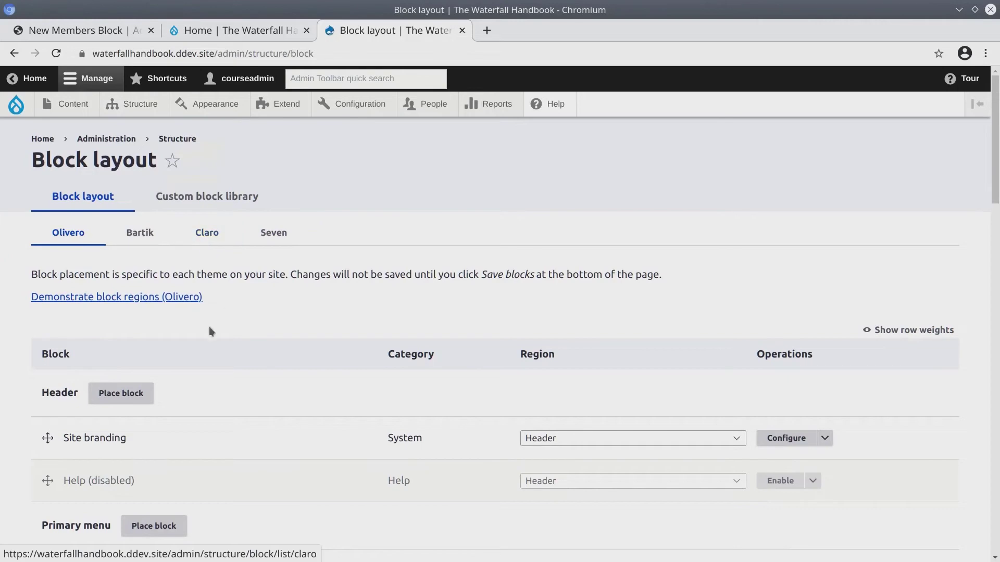
{"action": "scroll", "coordinate": [209, 355], "scroll_direction": "down", "scroll_amount": 10}
{"action": "scroll", "coordinate": [211, 354], "scroll_direction": "down", "scroll_amount": 8}
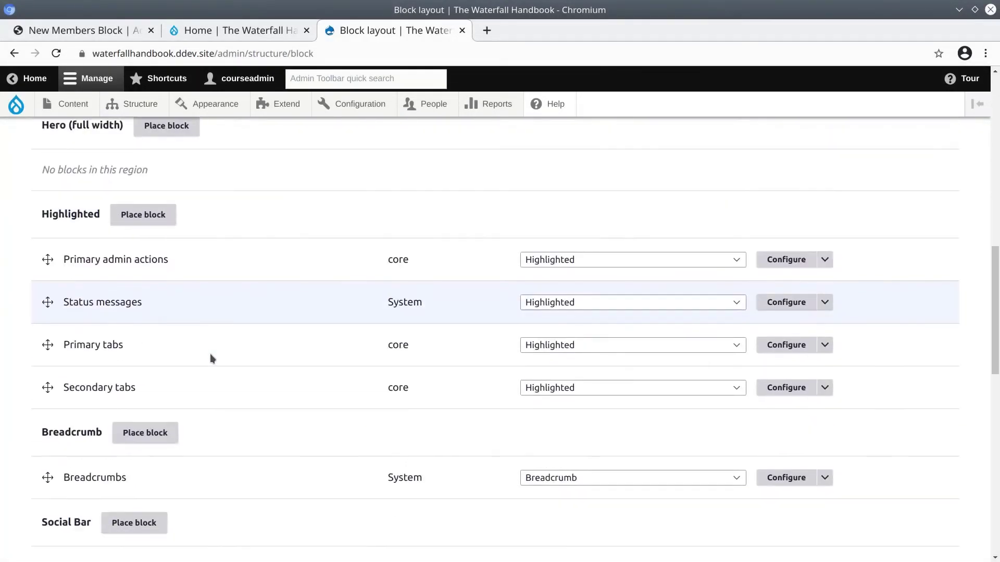
{"action": "scroll", "coordinate": [210, 353], "scroll_direction": "down", "scroll_amount": 3}
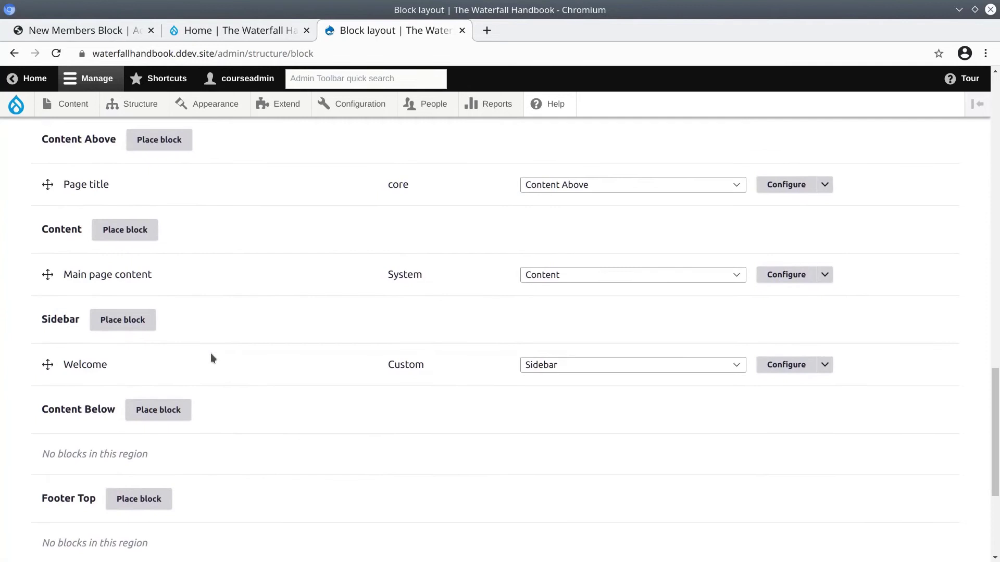
{"action": "double_click", "coordinate": [86, 364]}
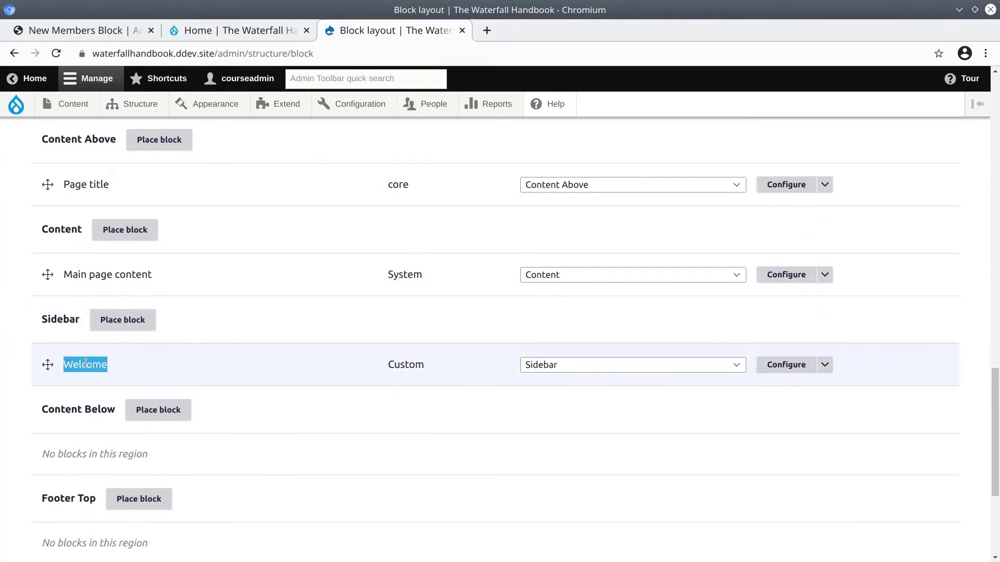
{"action": "double_click", "coordinate": [400, 364]}
{"action": "double_click", "coordinate": [93, 364]}
{"action": "left_click", "coordinate": [130, 364]}
{"action": "left_click_drag", "start_coordinate": [56, 320], "coordinate": [145, 320]}
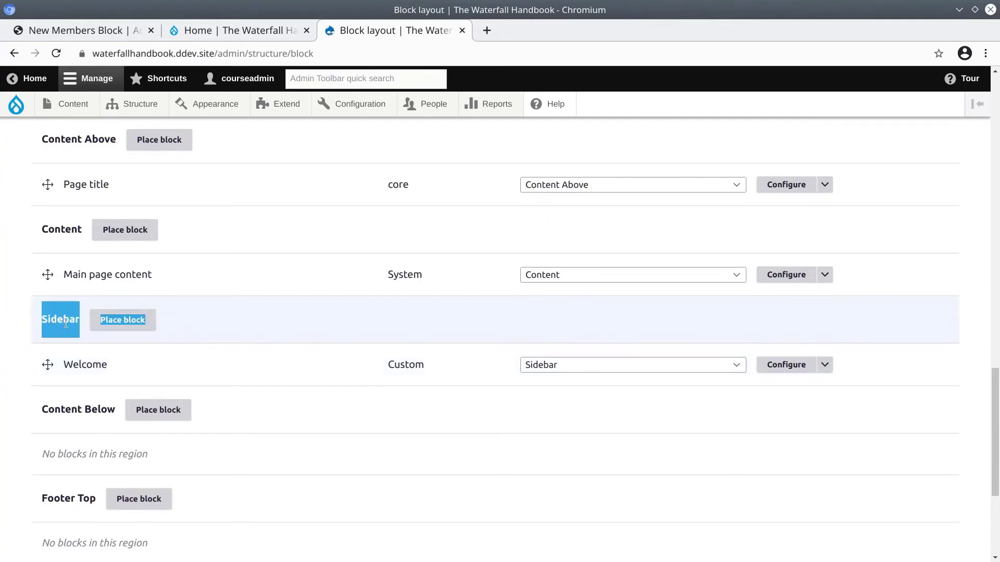
{"action": "left_click", "coordinate": [134, 326]}
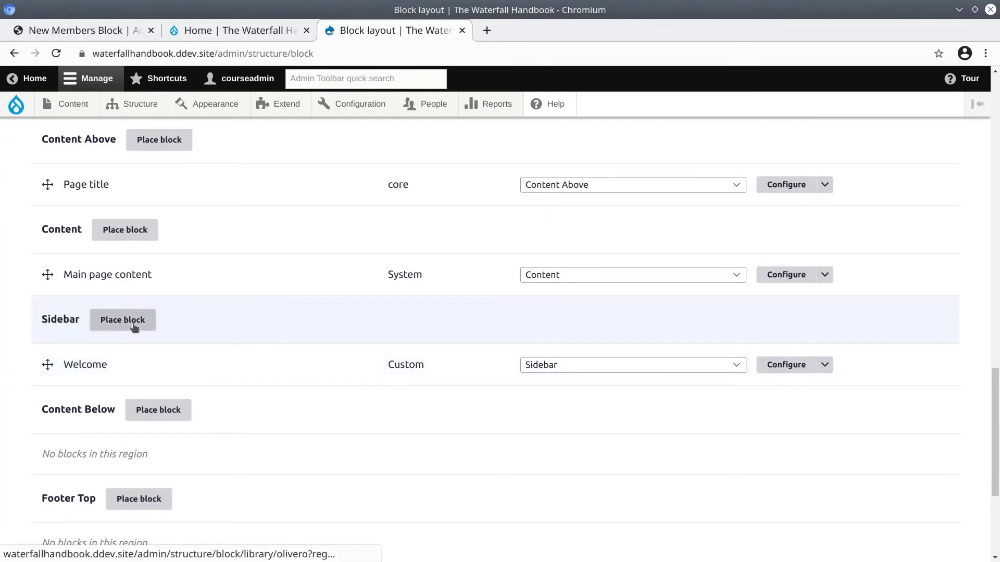
Filter Sidebar's Place block list for 'new me' and choose New Members.
{"action": "left_click", "coordinate": [133, 326]}
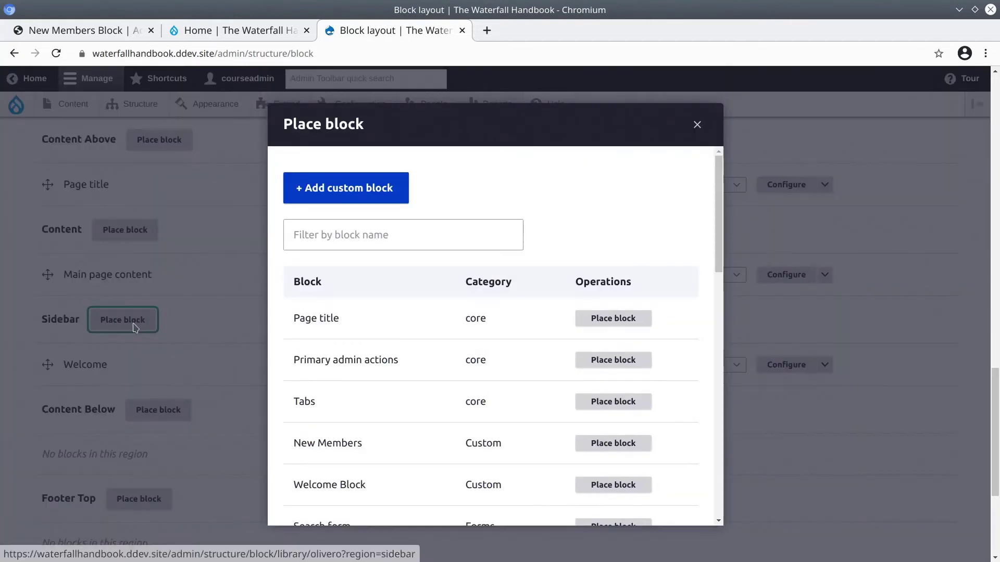
{"action": "left_click", "coordinate": [350, 239]}
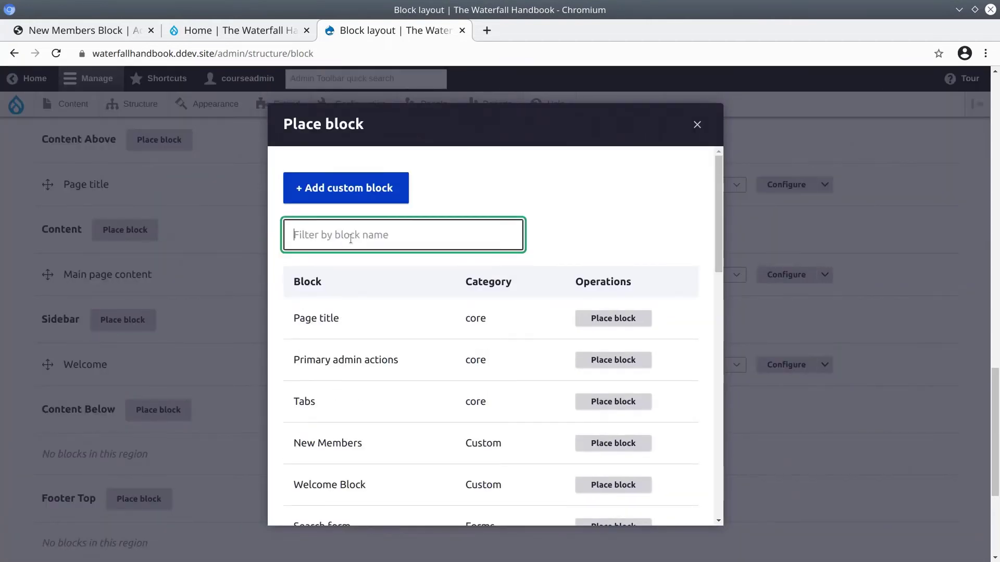
{"action": "type", "text": "new me"}
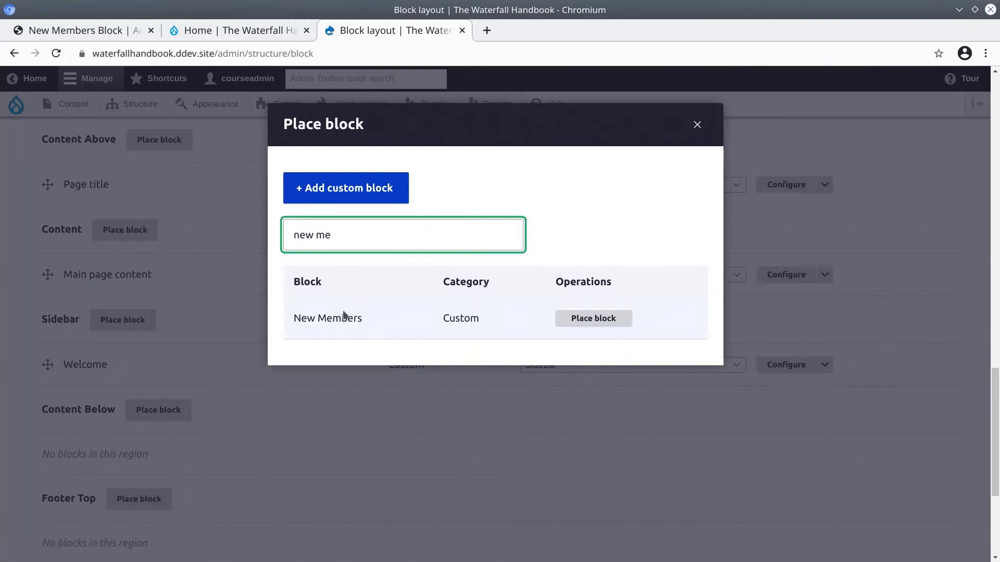
{"action": "left_click_drag", "start_coordinate": [305, 317], "coordinate": [342, 319]}
{"action": "left_click", "coordinate": [351, 321]}
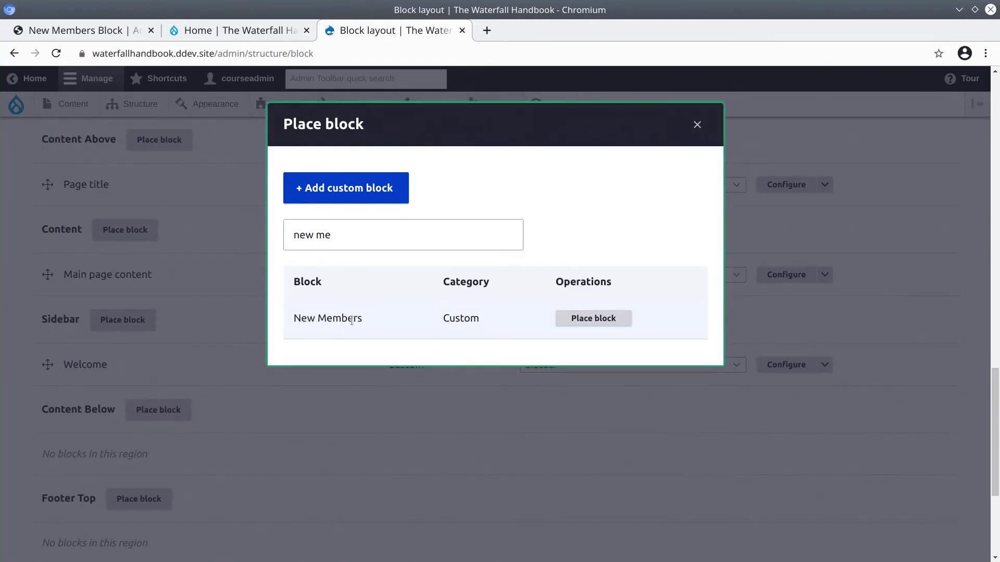
{"action": "left_click", "coordinate": [592, 323]}
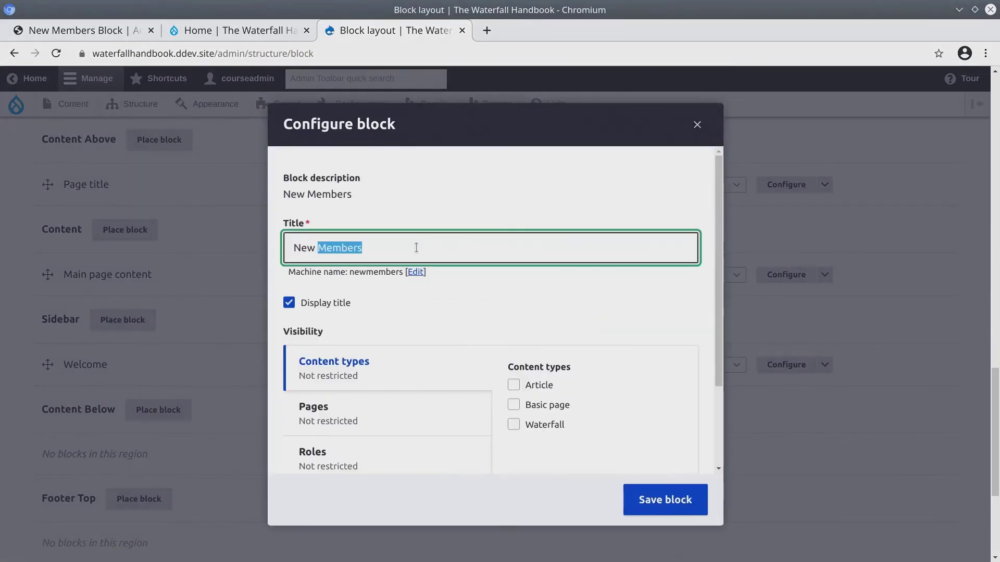
Title the block 'Why join?', restrict it to Anonymous user, and save it.
{"action": "triple_click", "coordinate": [416, 247]}
{"action": "type", "text": "W"}
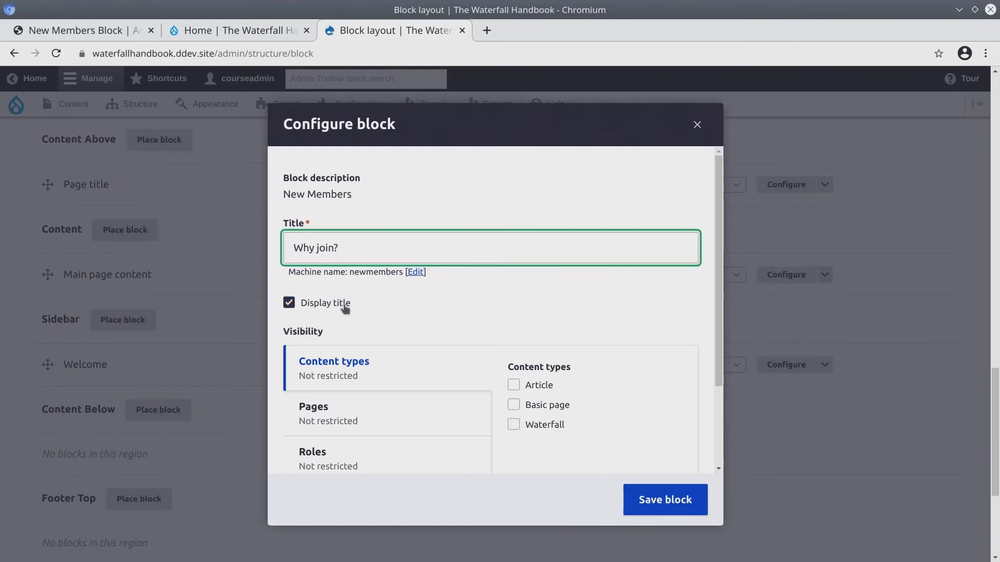
{"action": "scroll", "coordinate": [405, 371], "scroll_direction": "down", "scroll_amount": 1}
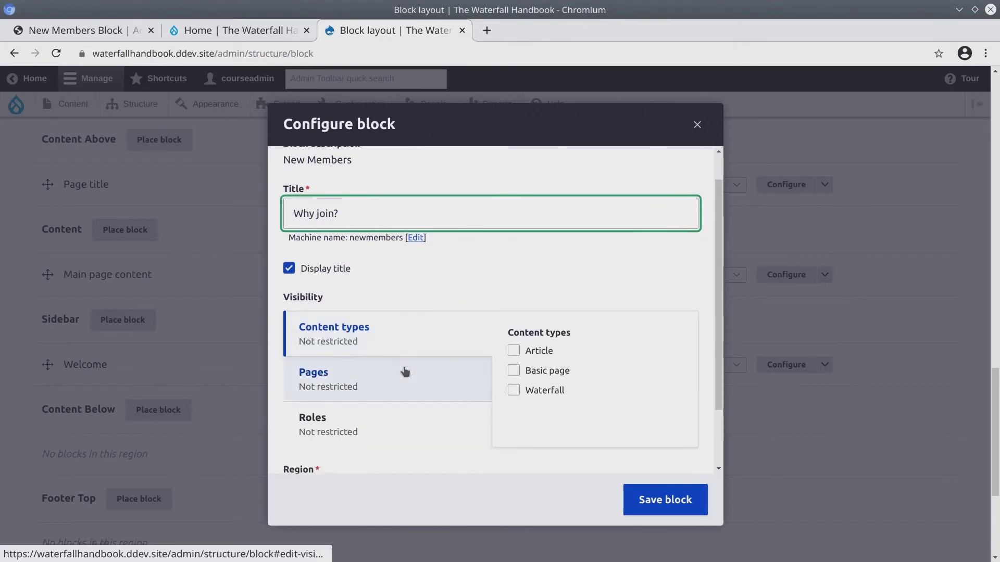
{"action": "scroll", "coordinate": [405, 372], "scroll_direction": "up", "scroll_amount": 1}
{"action": "scroll", "coordinate": [405, 371], "scroll_direction": "down", "scroll_amount": 2}
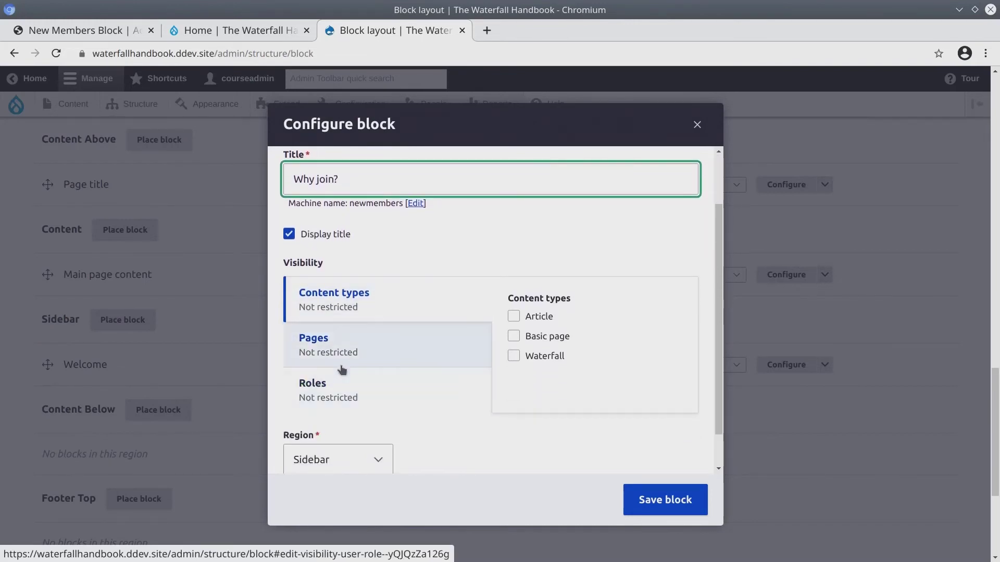
{"action": "scroll", "coordinate": [333, 310], "scroll_direction": "up", "scroll_amount": 1}
{"action": "scroll", "coordinate": [333, 311], "scroll_direction": "up", "scroll_amount": 1}
{"action": "left_click", "coordinate": [306, 292]}
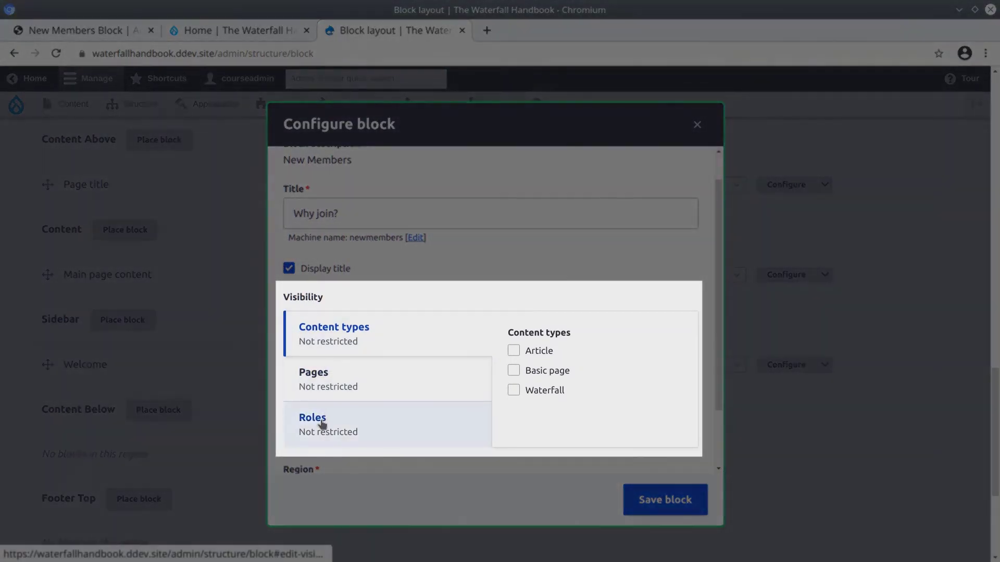
{"action": "left_click", "coordinate": [319, 421]}
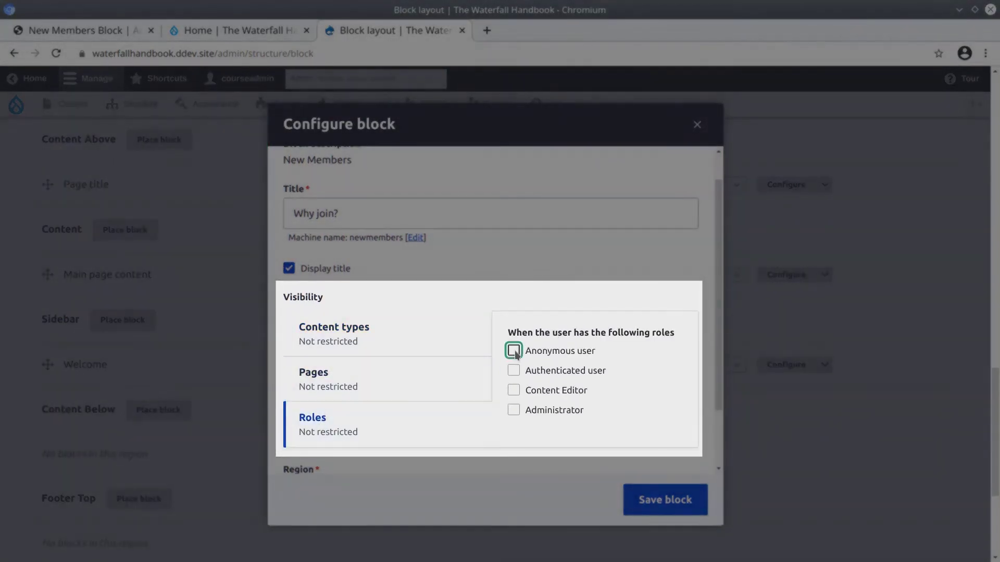
{"action": "left_click", "coordinate": [515, 352]}
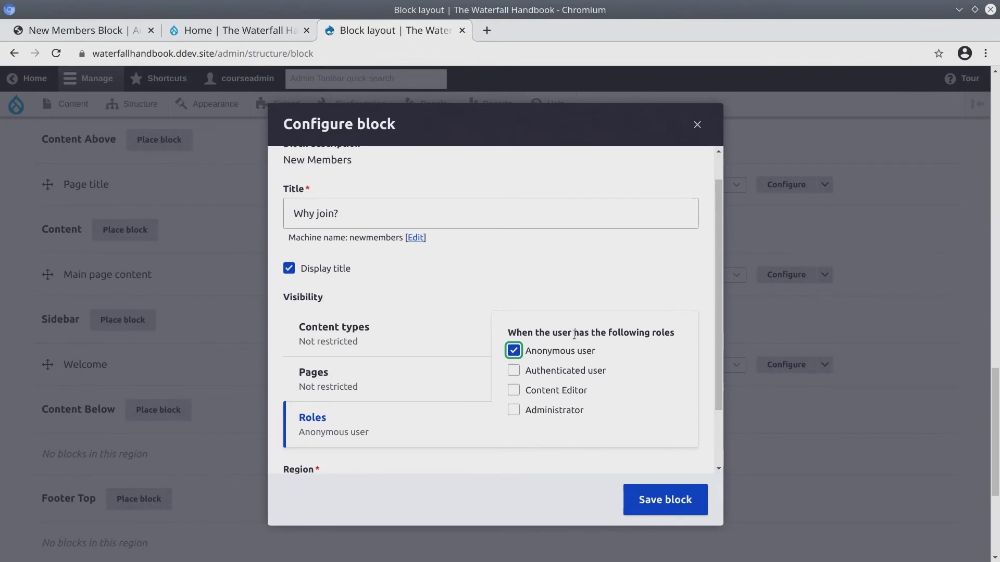
{"action": "left_click", "coordinate": [683, 504]}
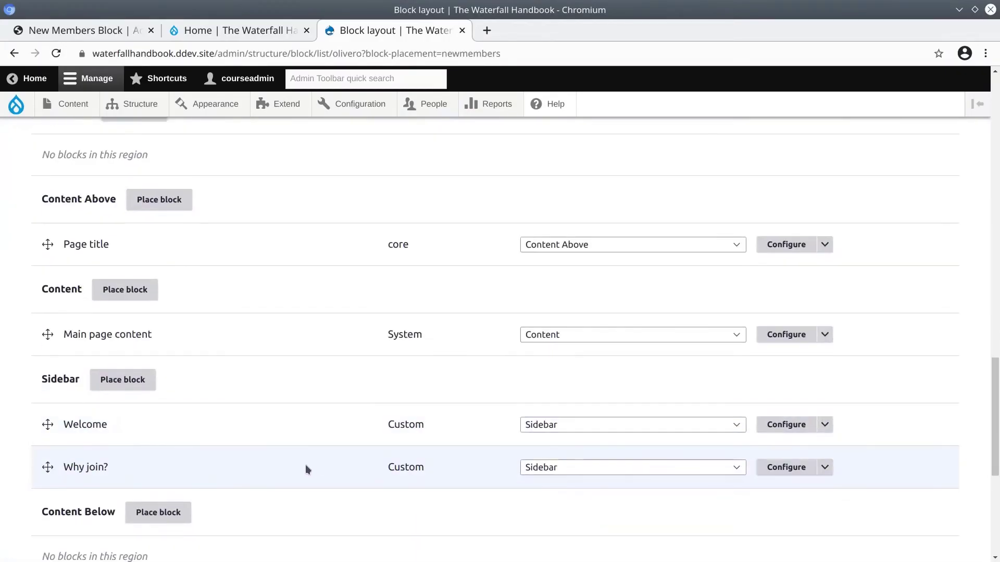
Drag the Why join? row above Welcome in Sidebar and save, getting 'The block settings have been updated.'.
{"action": "left_click_drag", "start_coordinate": [47, 467], "coordinate": [48, 468]}
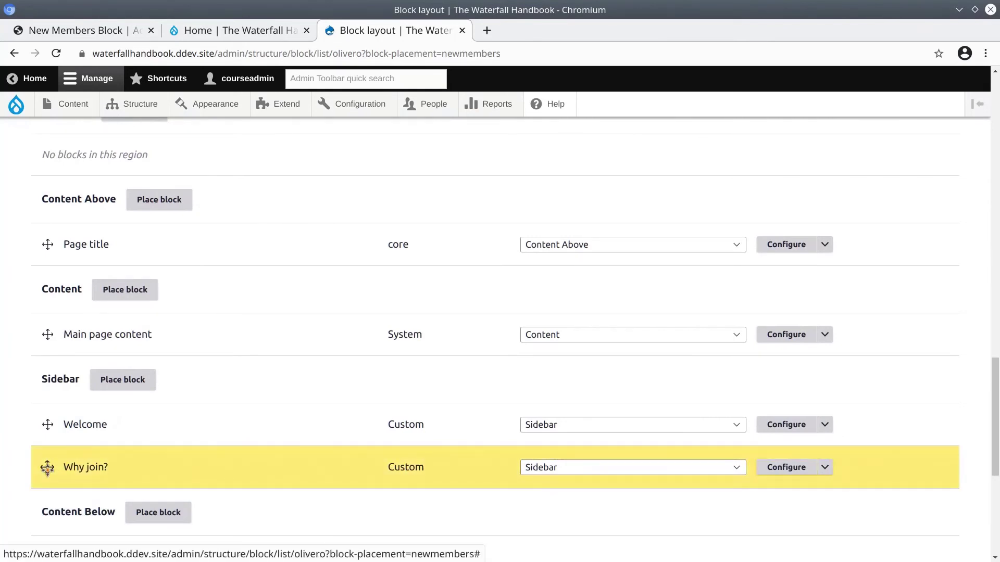
{"action": "left_click_drag", "start_coordinate": [47, 468], "coordinate": [50, 428]}
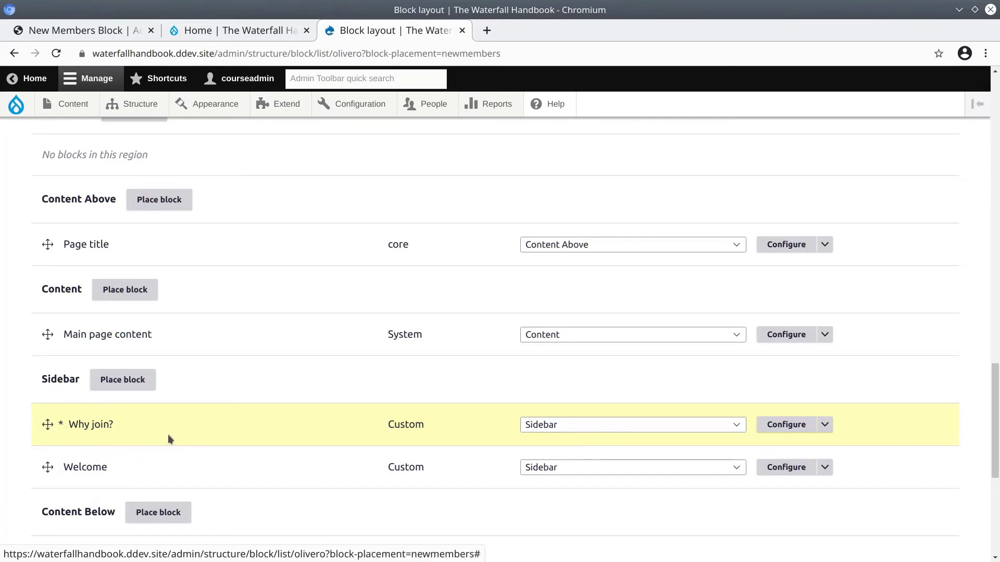
{"action": "scroll", "coordinate": [208, 441], "scroll_direction": "down", "scroll_amount": 6}
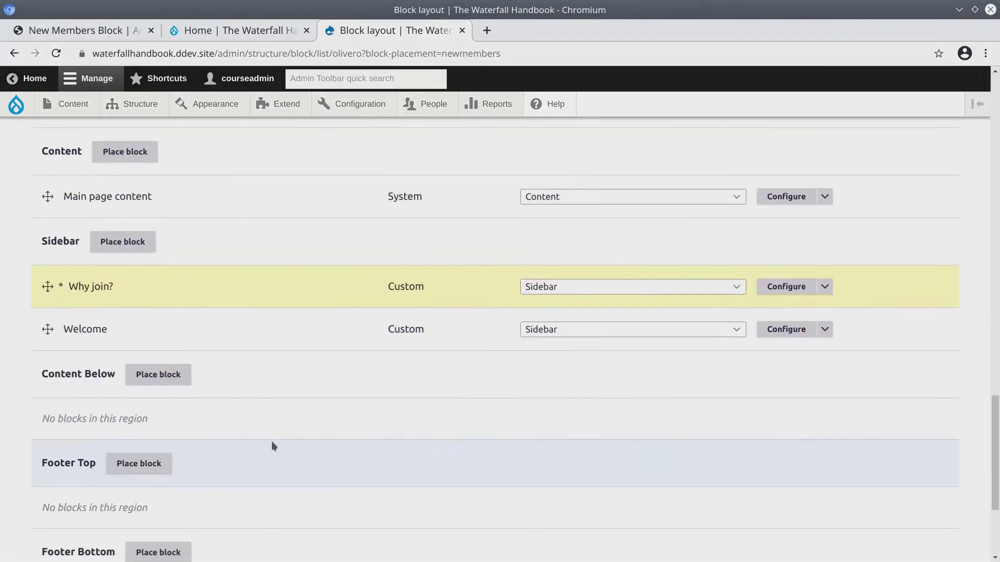
{"action": "scroll", "coordinate": [290, 457], "scroll_direction": "down", "scroll_amount": 1}
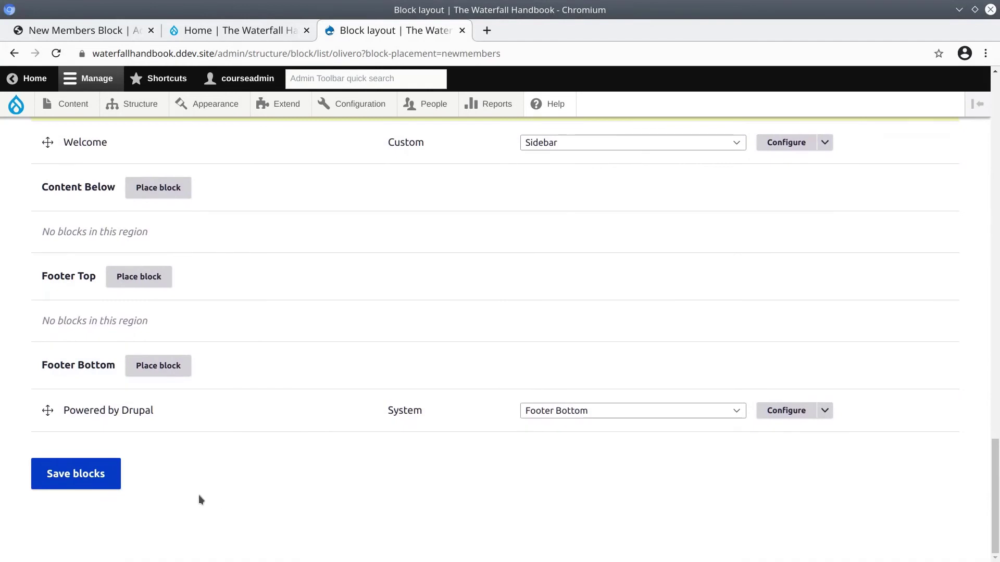
{"action": "left_click", "coordinate": [90, 479]}
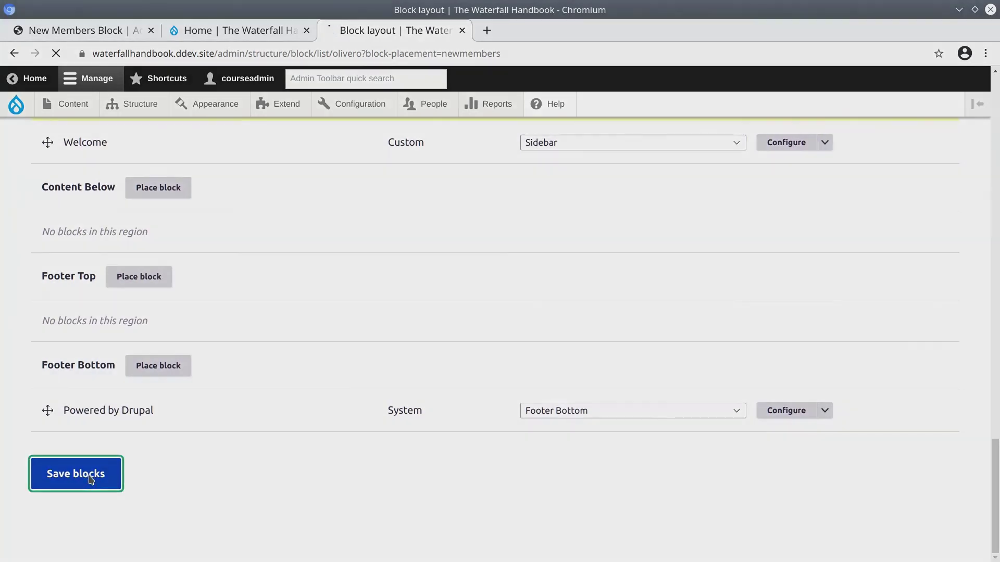
{"action": "left_click_drag", "start_coordinate": [75, 320], "coordinate": [242, 320]}
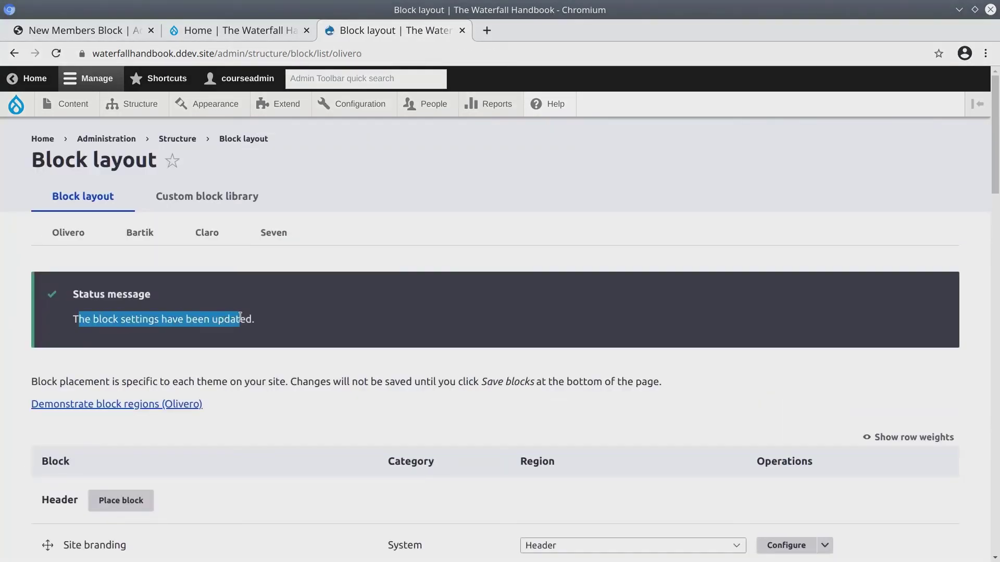
{"action": "left_click", "coordinate": [242, 319]}
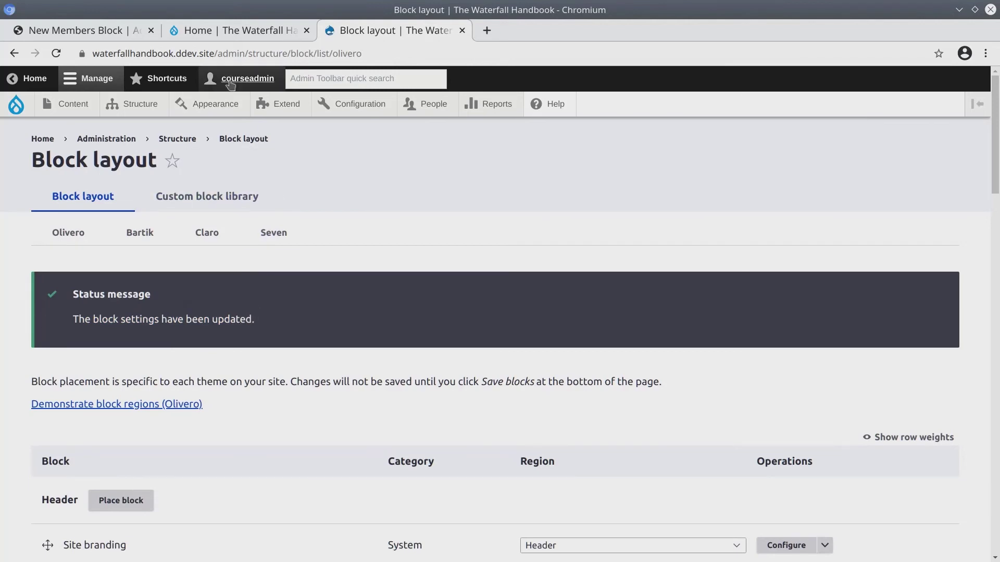
Reload the site's Home tab and bring up the Home link's context menu.
{"action": "left_click", "coordinate": [230, 33]}
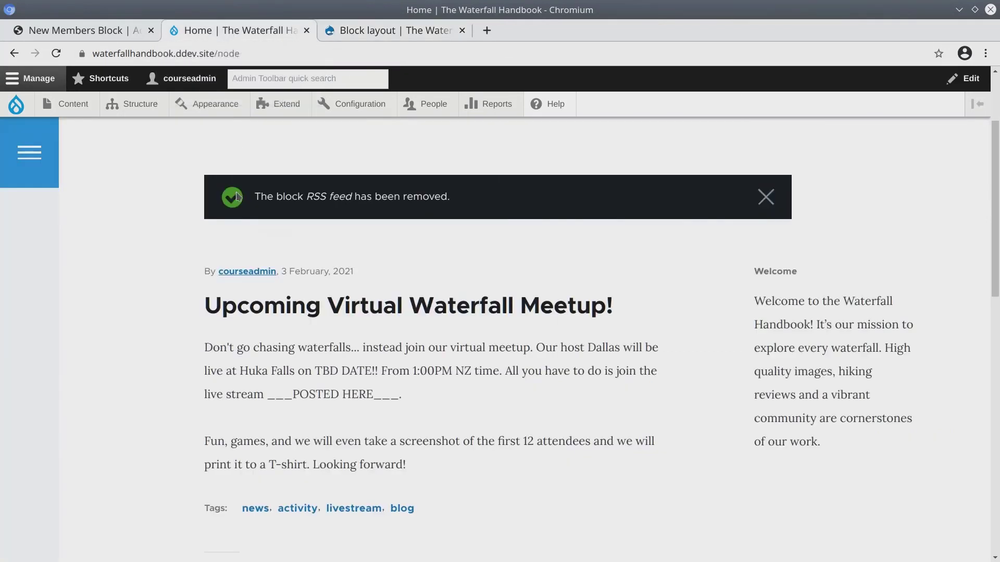
{"action": "left_click", "coordinate": [56, 53]}
{"action": "scroll", "coordinate": [163, 403], "scroll_direction": "down", "scroll_amount": 3}
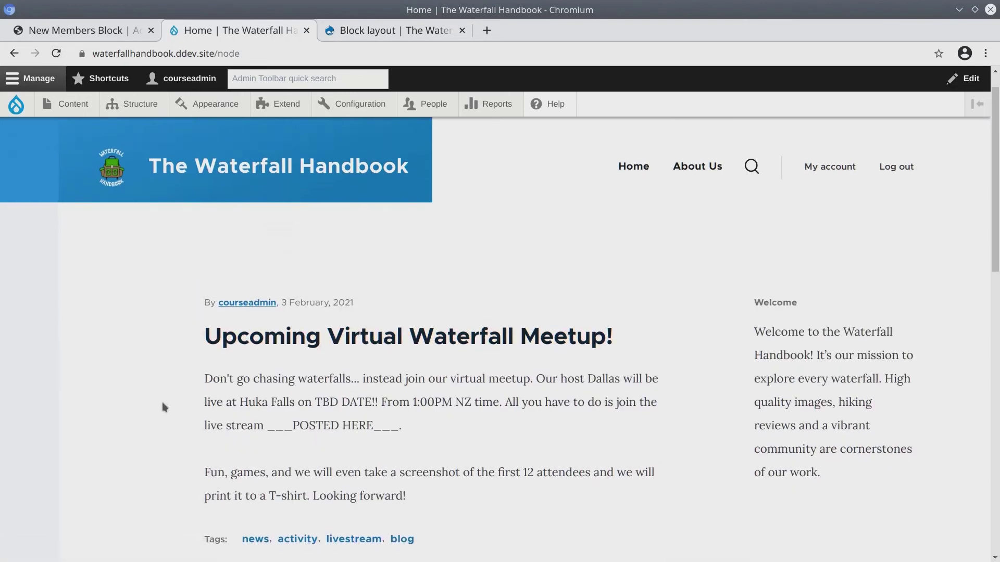
{"action": "scroll", "coordinate": [161, 401], "scroll_direction": "down", "scroll_amount": 3}
{"action": "scroll", "coordinate": [160, 399], "scroll_direction": "up", "scroll_amount": 6}
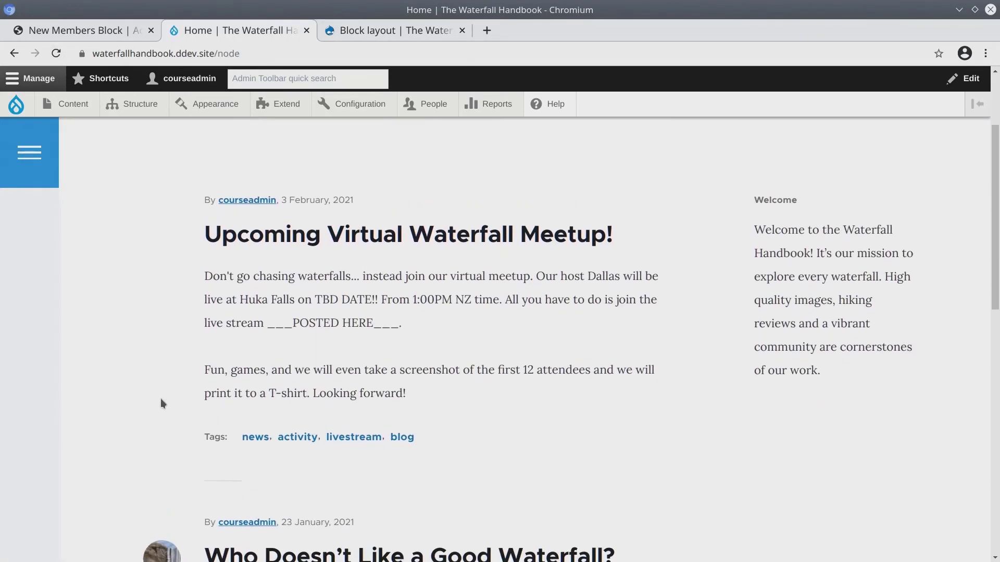
{"action": "scroll", "coordinate": [160, 397], "scroll_direction": "up", "scroll_amount": 1}
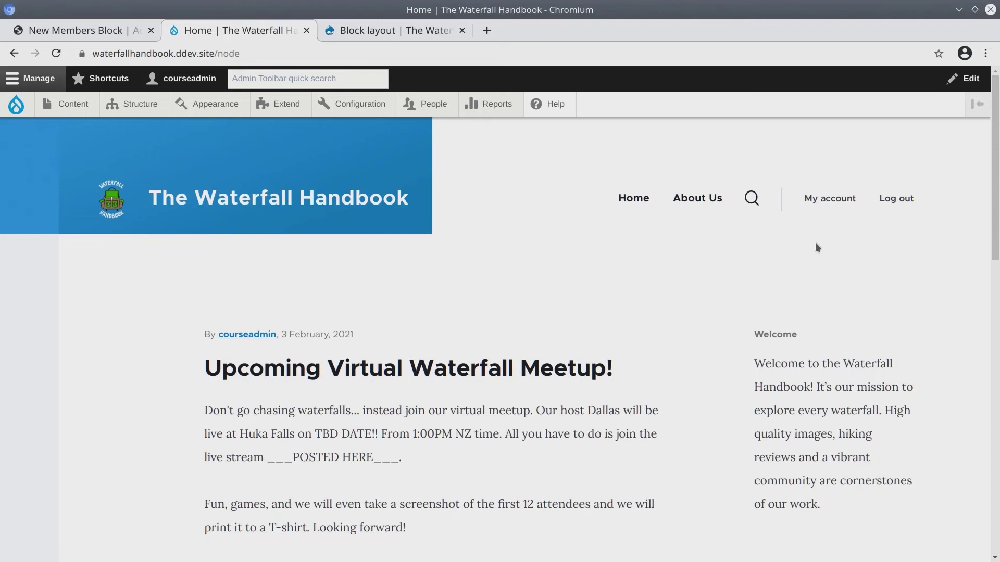
{"action": "right_click", "coordinate": [631, 202]}
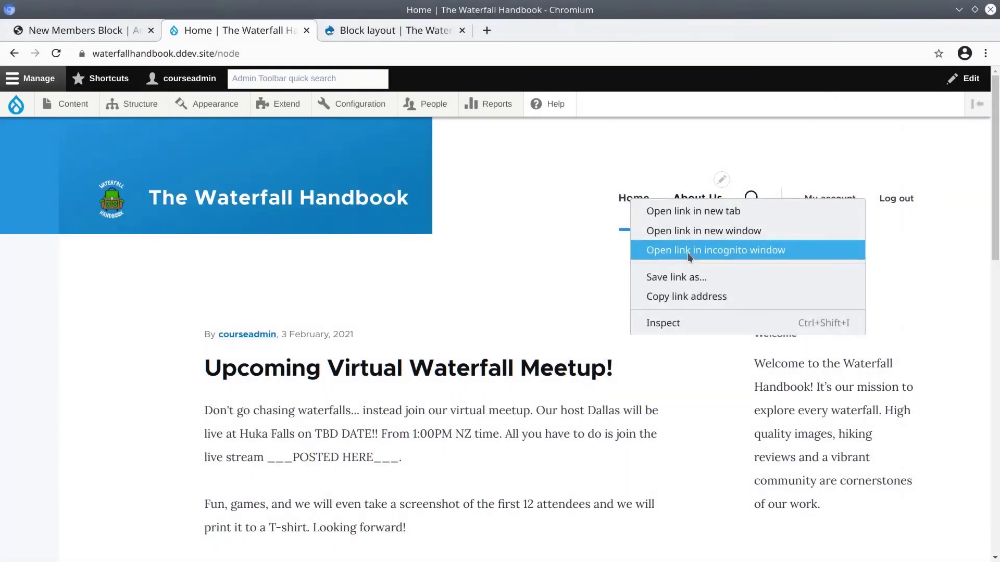
{"action": "left_click", "coordinate": [687, 252]}
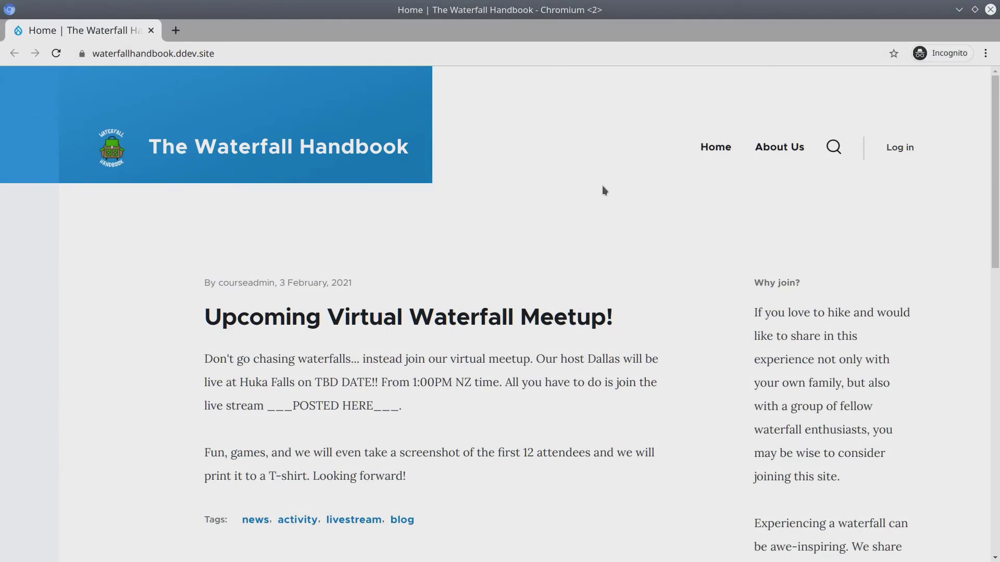
{"action": "left_click_drag", "start_coordinate": [780, 304], "coordinate": [764, 283]}
{"action": "left_click", "coordinate": [783, 319]}
{"action": "scroll", "coordinate": [784, 319], "scroll_direction": "down", "scroll_amount": 1}
{"action": "left_click_drag", "start_coordinate": [754, 243], "coordinate": [866, 408]}
{"action": "scroll", "coordinate": [864, 408], "scroll_direction": "down", "scroll_amount": 9}
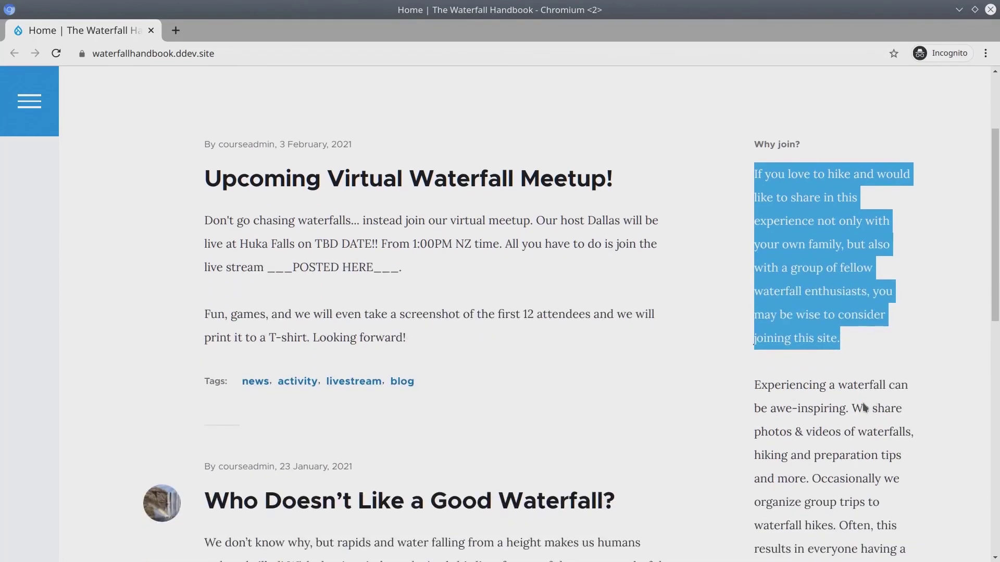
{"action": "scroll", "coordinate": [605, 312], "scroll_direction": "up", "scroll_amount": 9}
{"action": "scroll", "coordinate": [606, 313], "scroll_direction": "up", "scroll_amount": 2}
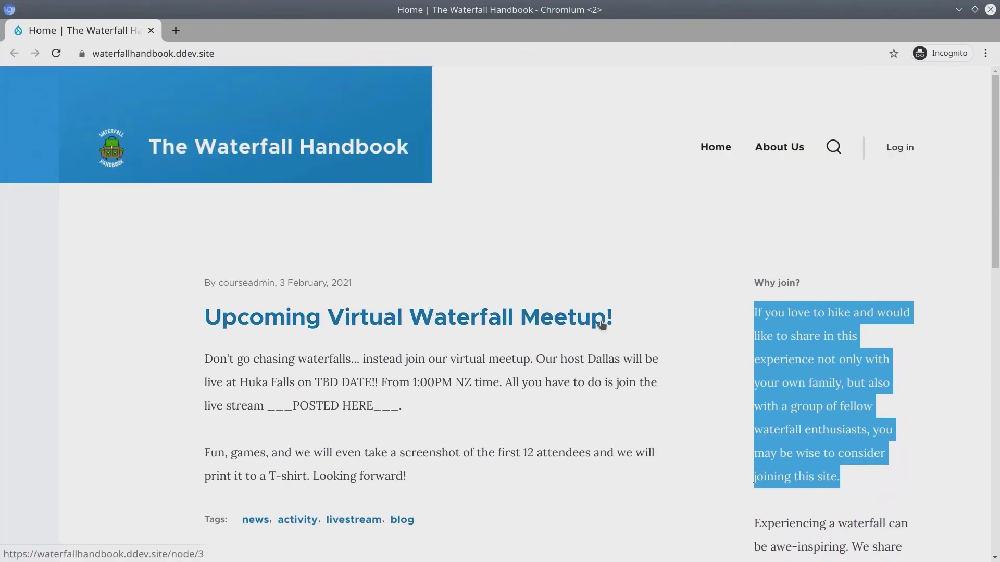
Return to the admin window and check the home page down to the Powered by Drupal footer.
{"action": "key", "text": "alt+Tab"}
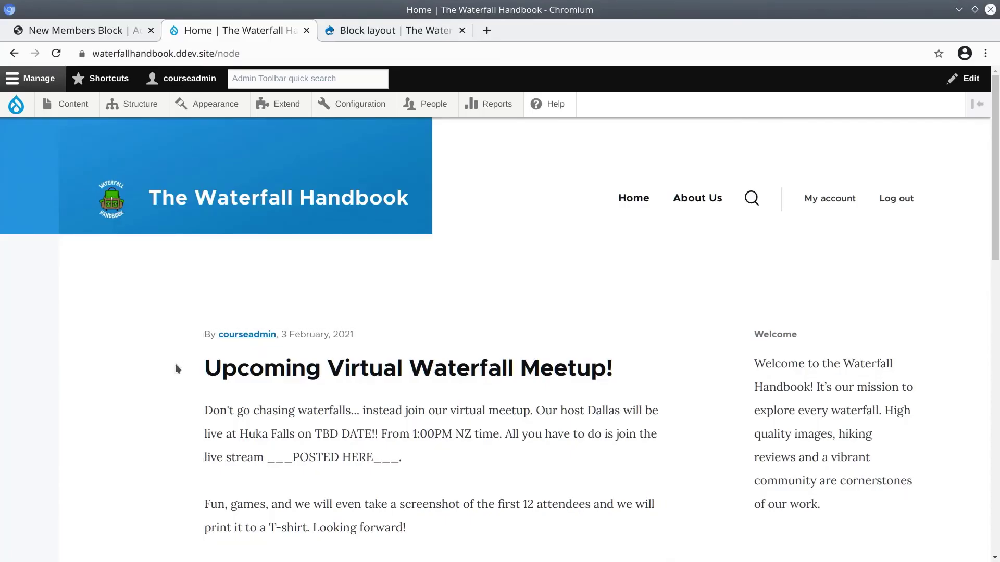
{"action": "scroll", "coordinate": [27, 333], "scroll_direction": "down", "scroll_amount": 3}
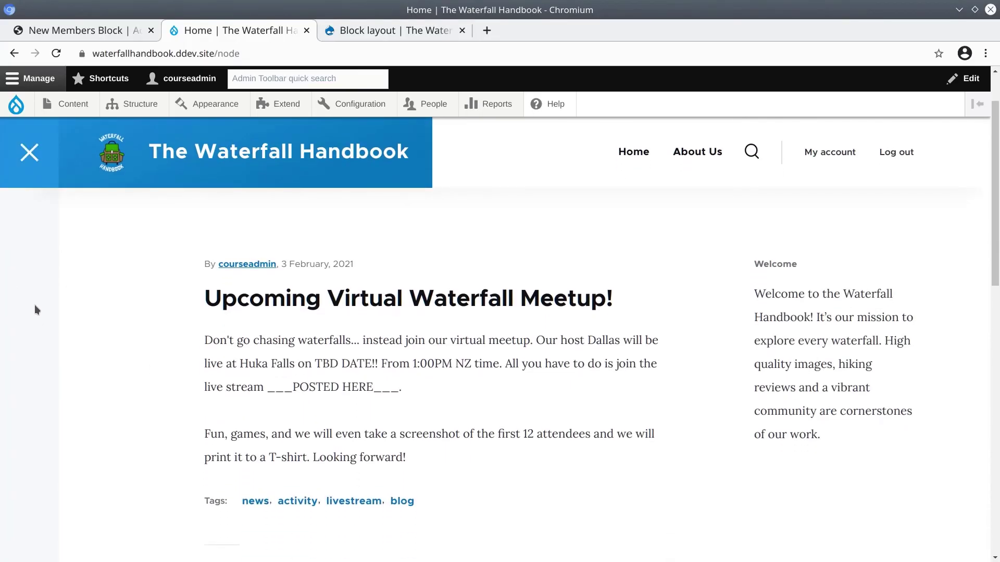
{"action": "scroll", "coordinate": [32, 292], "scroll_direction": "up", "scroll_amount": 3}
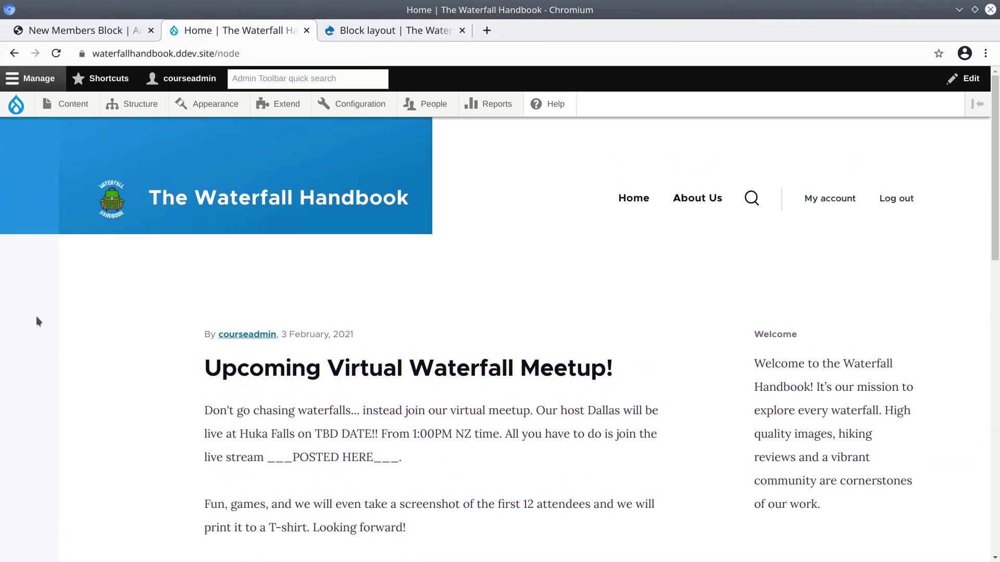
{"action": "scroll", "coordinate": [36, 341], "scroll_direction": "down", "scroll_amount": 10}
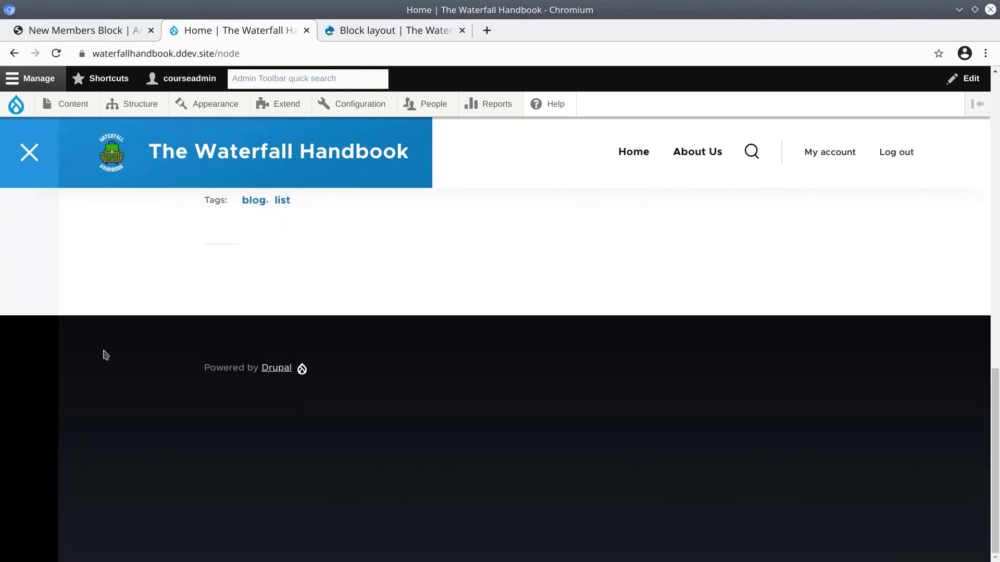
{"action": "triple_click", "coordinate": [245, 399]}
{"action": "left_click", "coordinate": [270, 406]}
{"action": "scroll", "coordinate": [502, 406], "scroll_direction": "up", "scroll_amount": 10}
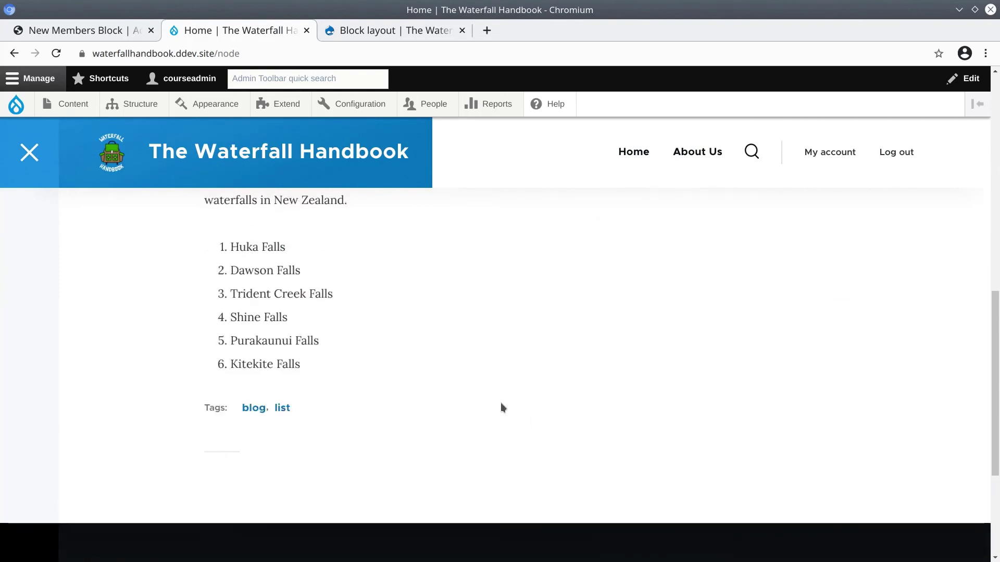
View the New Members entry in the Custom block library, then go back to Block layout.
{"action": "key", "text": "ctrl+Tab"}
{"action": "mouse_move", "coordinate": [139, 130]}
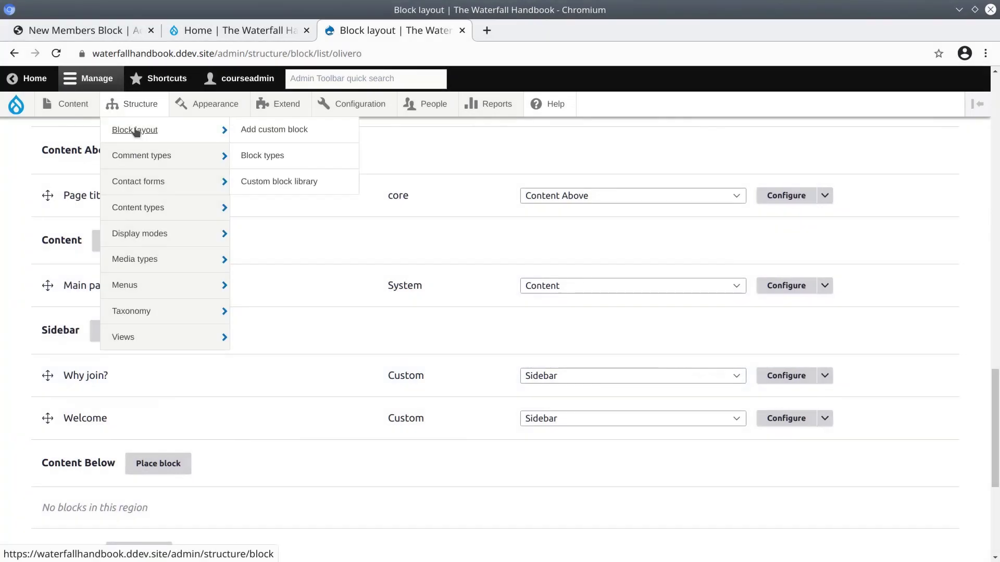
{"action": "left_click", "coordinate": [276, 177]}
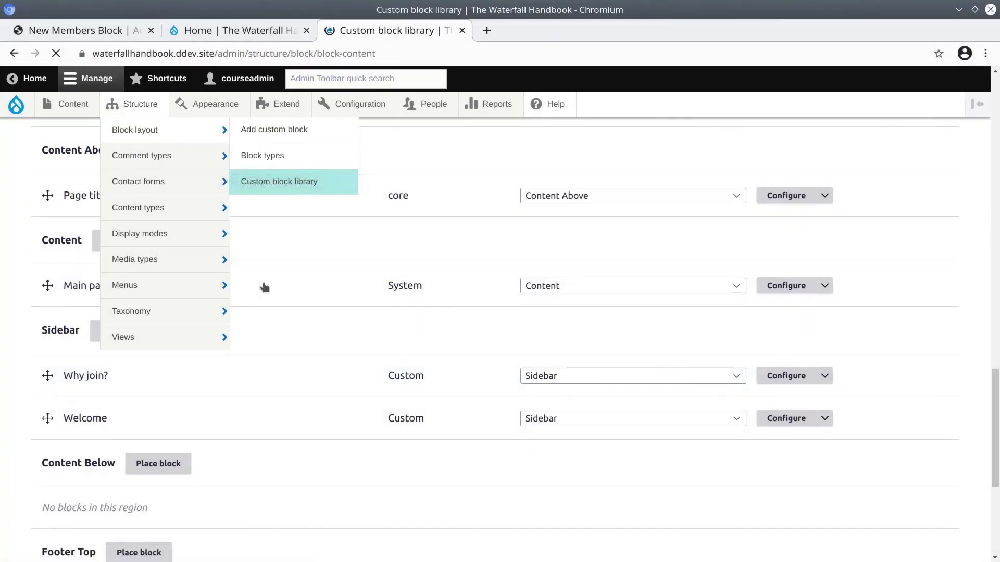
{"action": "triple_click", "coordinate": [126, 451]}
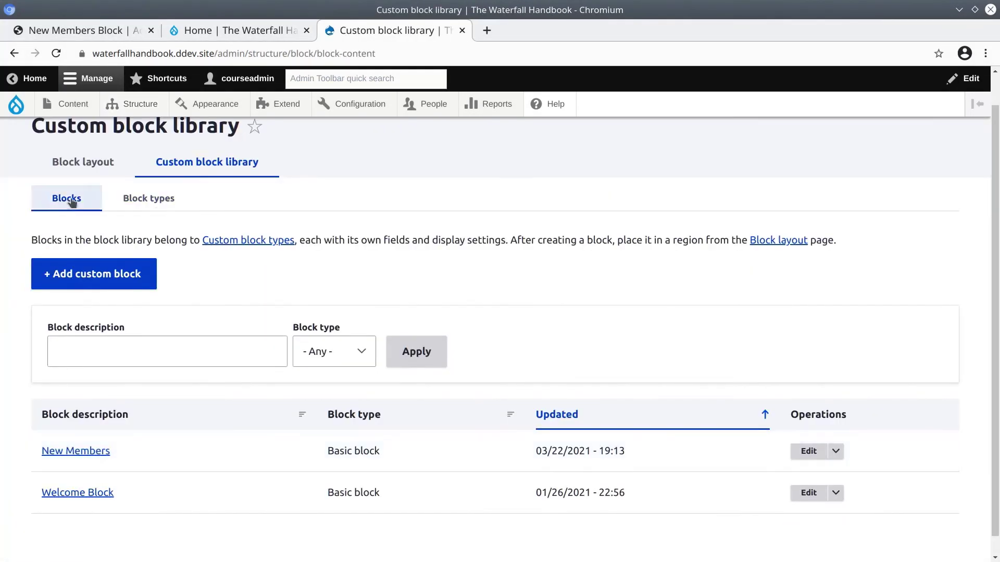
{"action": "left_click", "coordinate": [77, 160]}
{"action": "scroll", "coordinate": [193, 389], "scroll_direction": "down", "scroll_amount": 15}
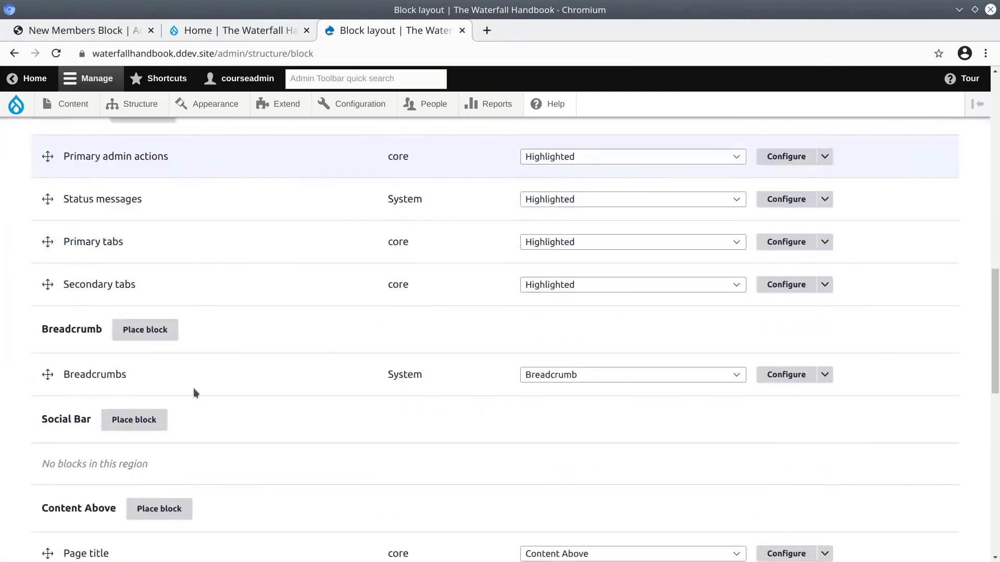
{"action": "scroll", "coordinate": [194, 385], "scroll_direction": "up", "scroll_amount": 3}
{"action": "scroll", "coordinate": [194, 385], "scroll_direction": "down", "scroll_amount": 4}
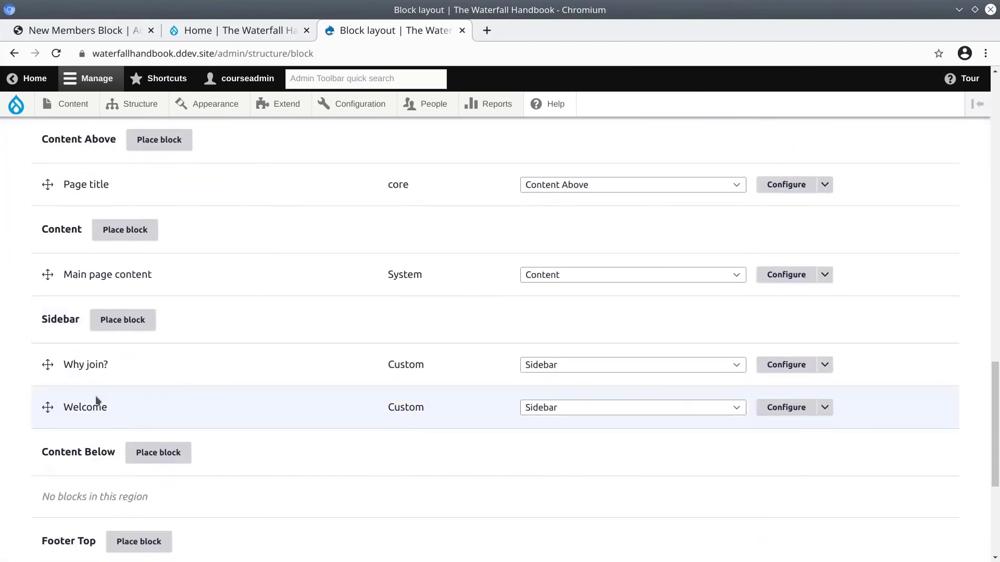
Open the Why join? block's configuration and expand its Roles visibility settings.
{"action": "triple_click", "coordinate": [93, 367]}
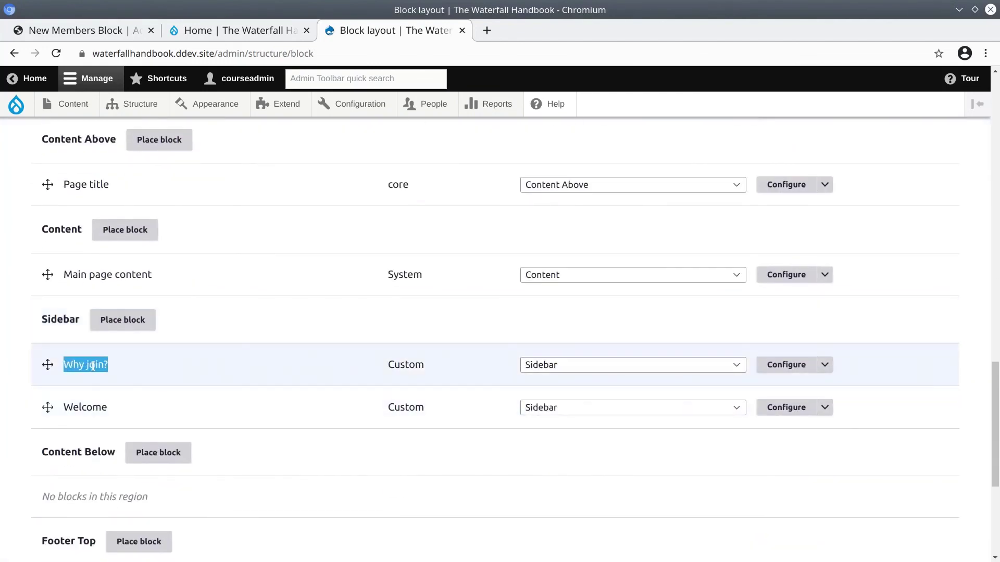
{"action": "left_click", "coordinate": [786, 365]}
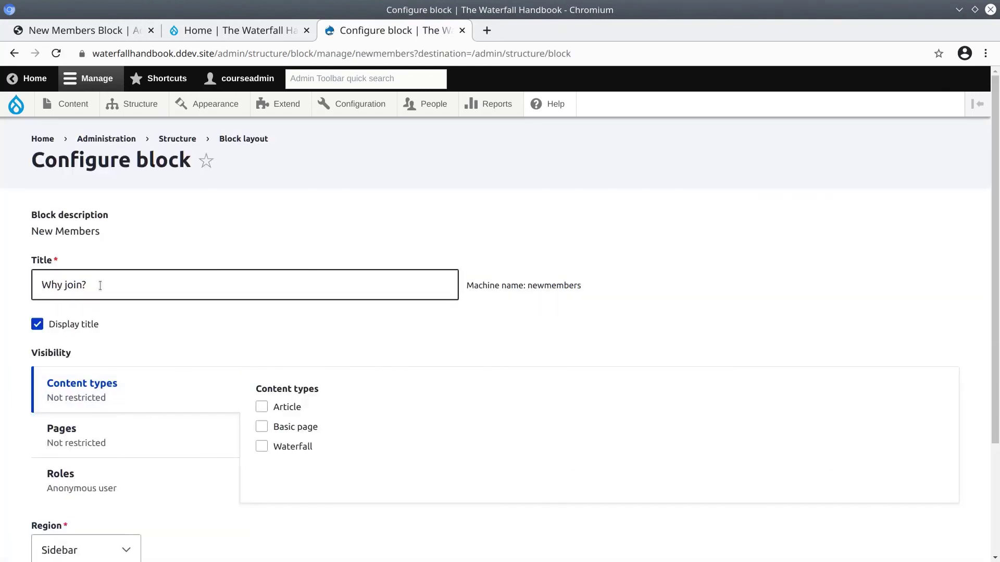
{"action": "left_click", "coordinate": [125, 285]}
{"action": "triple_click", "coordinate": [127, 286]}
{"action": "scroll", "coordinate": [130, 365], "scroll_direction": "down", "scroll_amount": 2}
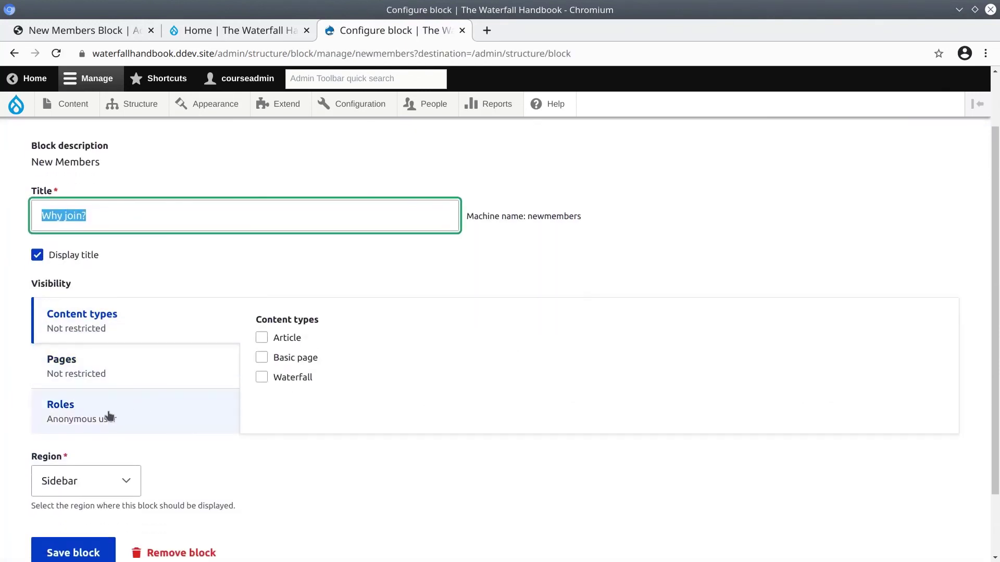
{"action": "left_click", "coordinate": [108, 417]}
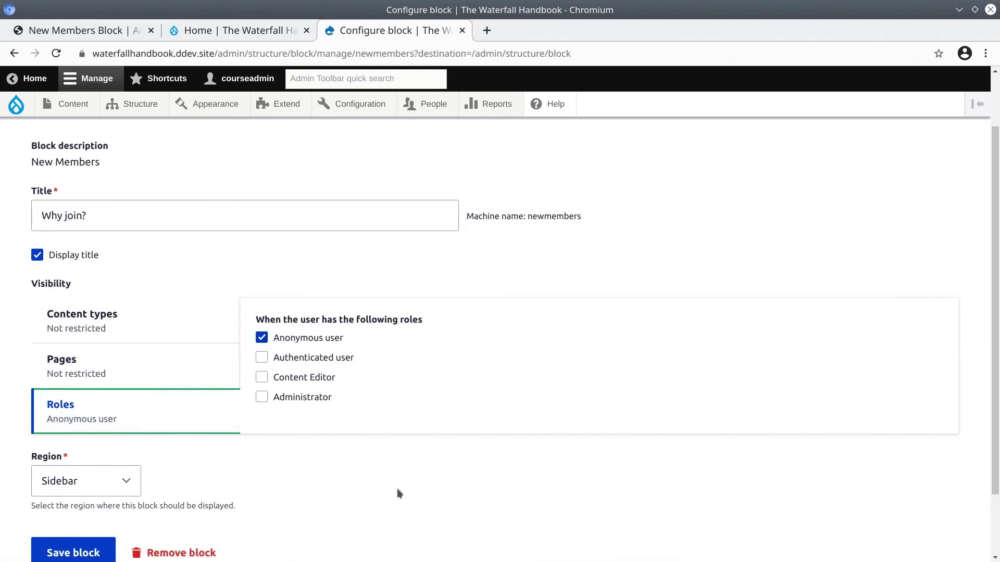
{"action": "scroll", "coordinate": [398, 493], "scroll_direction": "down", "scroll_amount": 1}
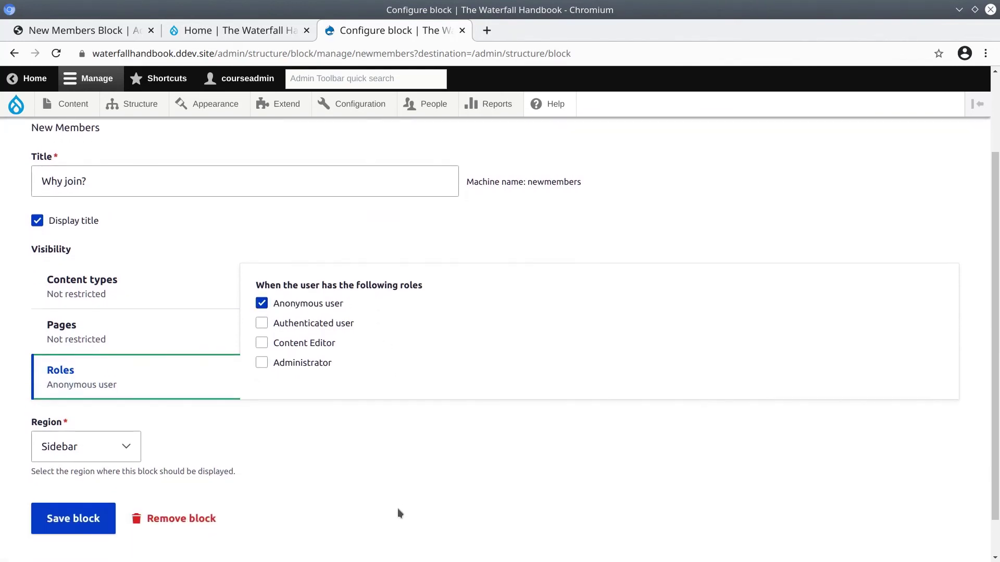